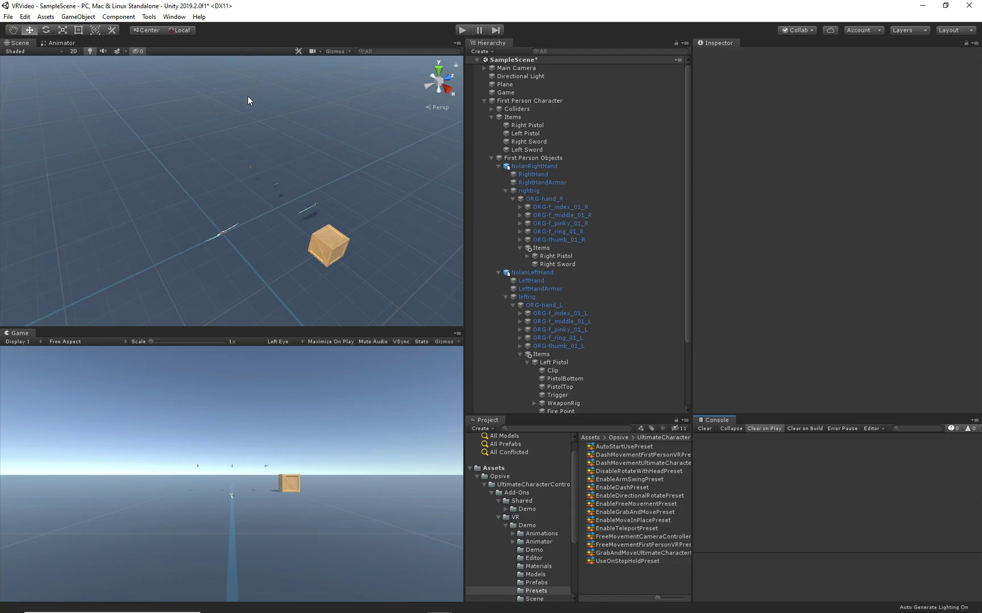
- Open Opsive's Item Manager for creating a new item
click(149, 16)
mouse_move(166, 17)
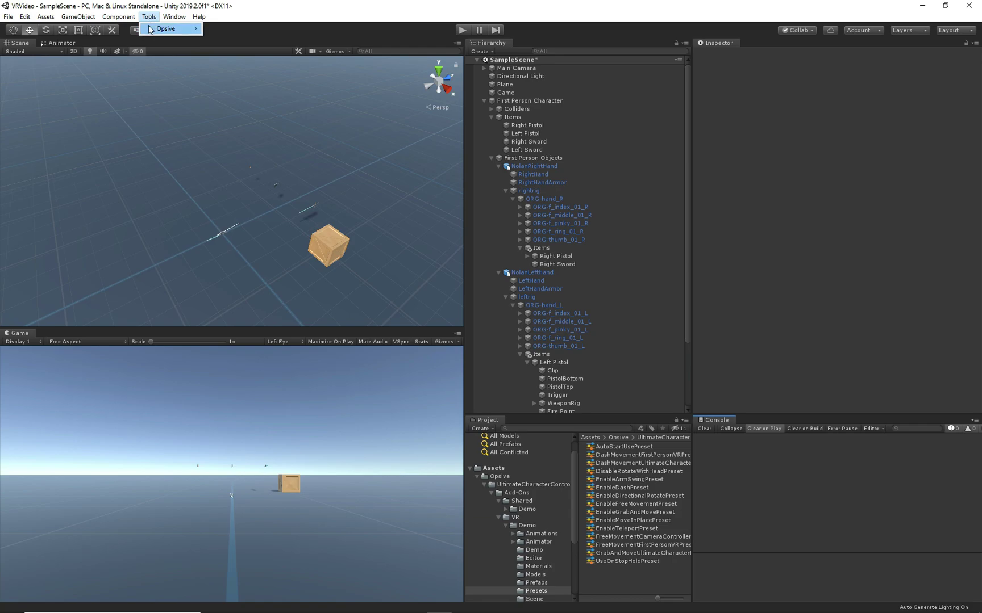
mouse_move(255, 28)
click(360, 66)
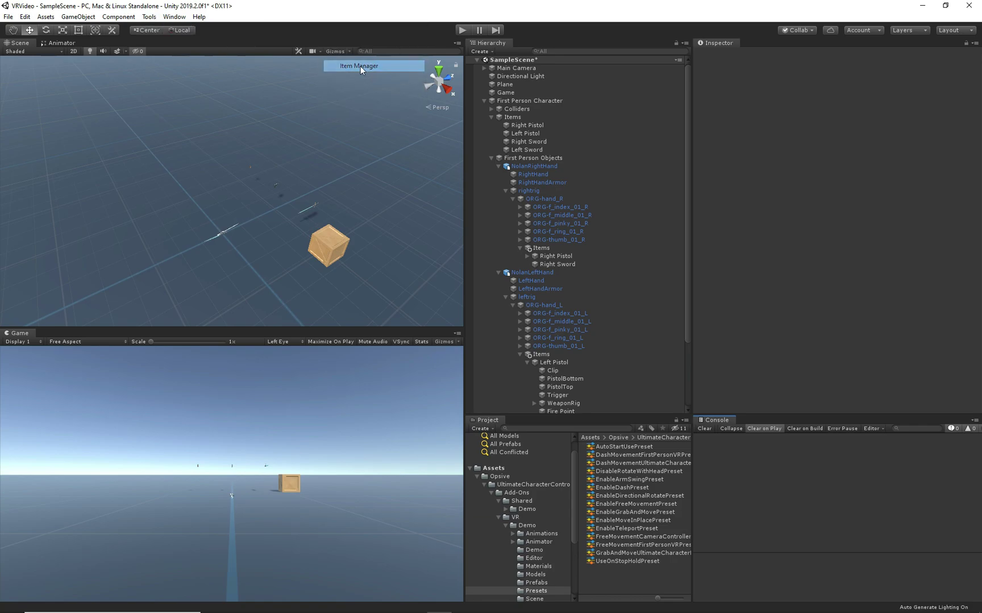
drag(230, 156, 255, 144)
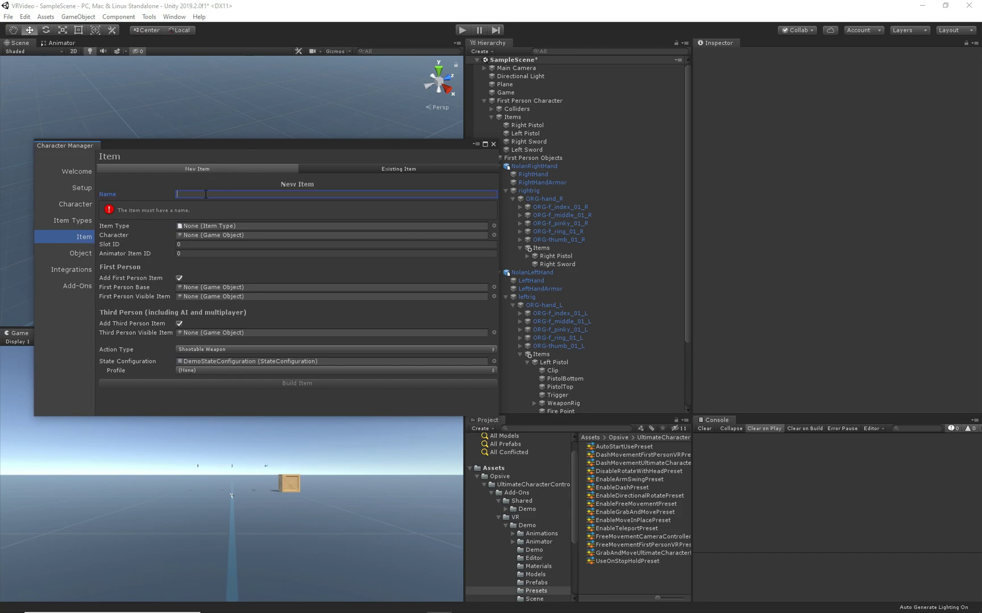
- Name the new item Right Frag Grenade
text(Left)
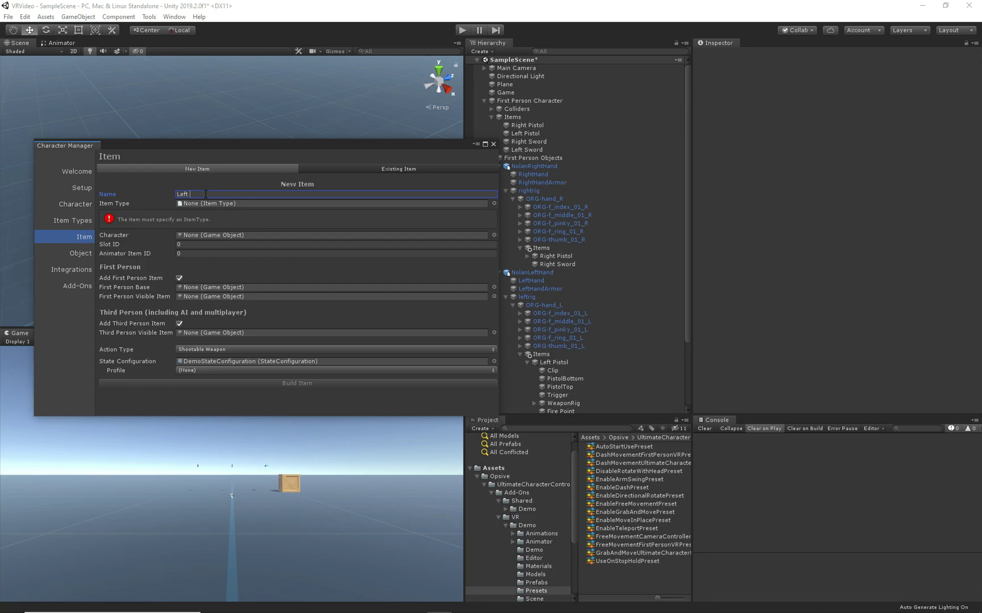
key(BackSpace)
key(BackSpace)
key(BackSpace)
key(BackSpace)
key(BackSpace)
text(Right)
text(G)
key(BackSpace)
key(BackSpace)
key(BackSpace)
text(Frag Grenade)
- Set the new item's type to PrimaryFragGrenade and assign First Person Character as its character
click(494, 203)
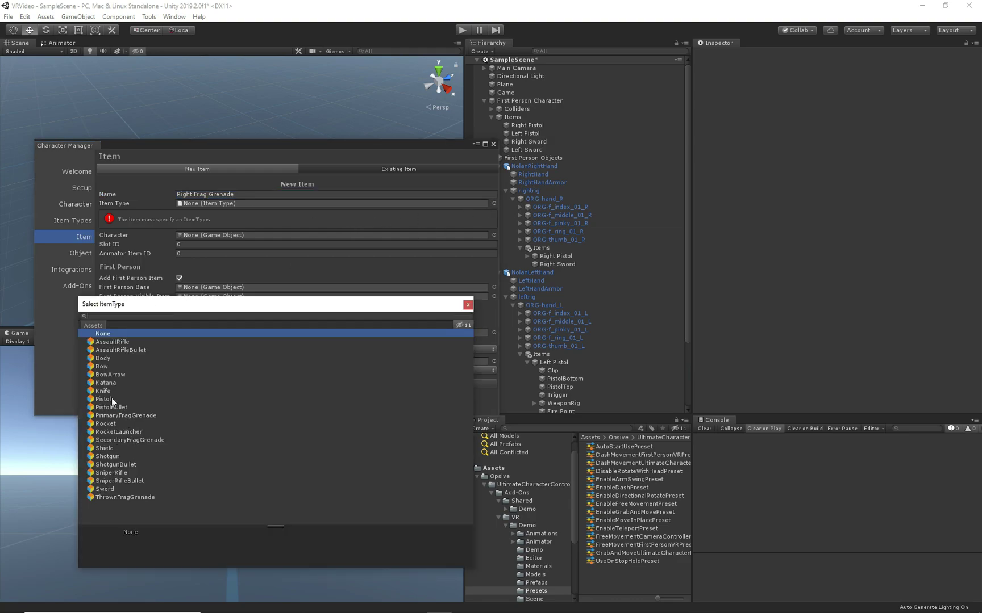
click(118, 415)
click(468, 304)
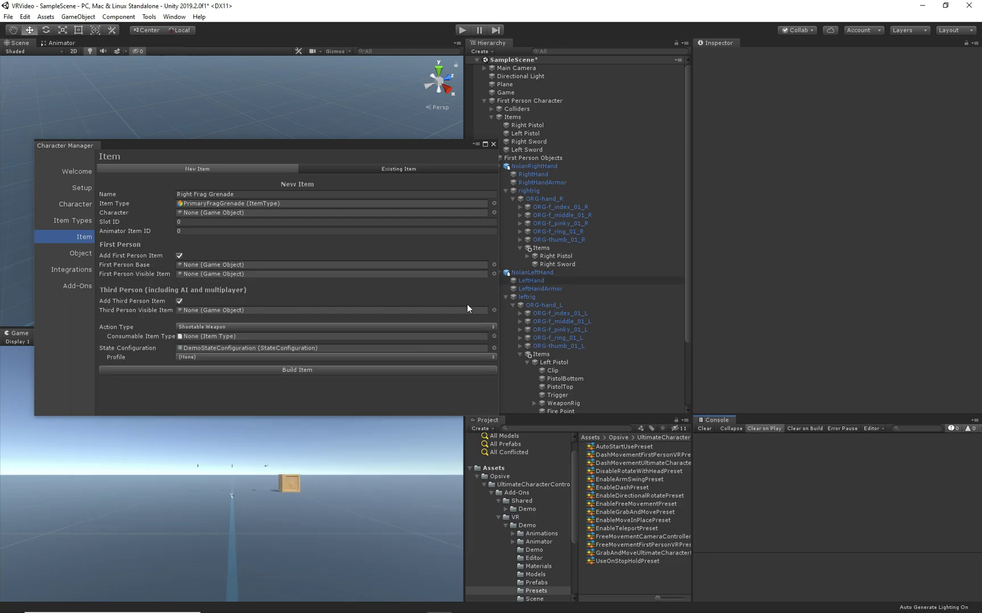
drag(528, 101, 199, 213)
- Set the Animator Item ID to 41 and exclude the item from the default loadout
click(196, 231)
text(41)
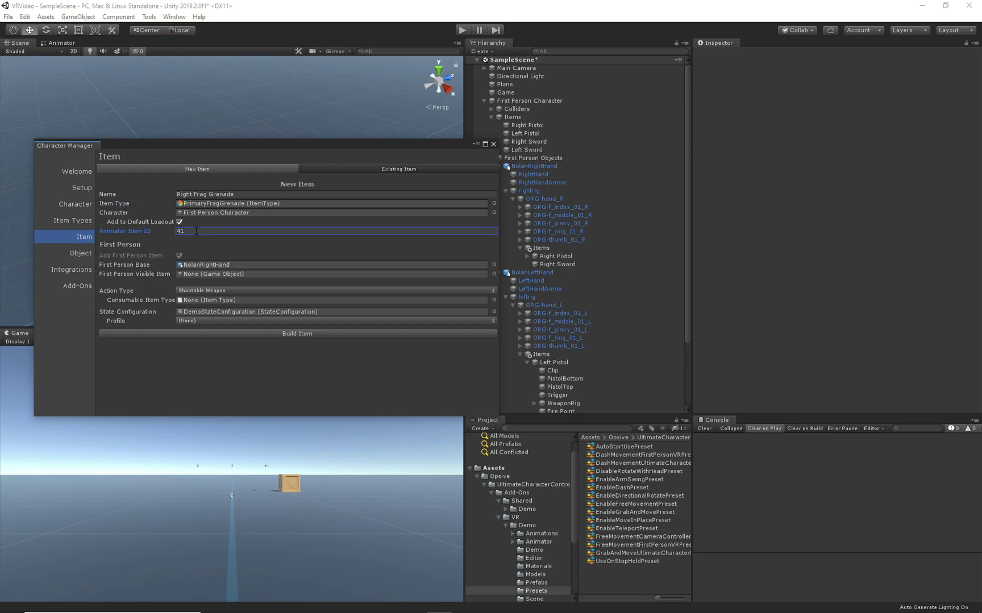
click(179, 222)
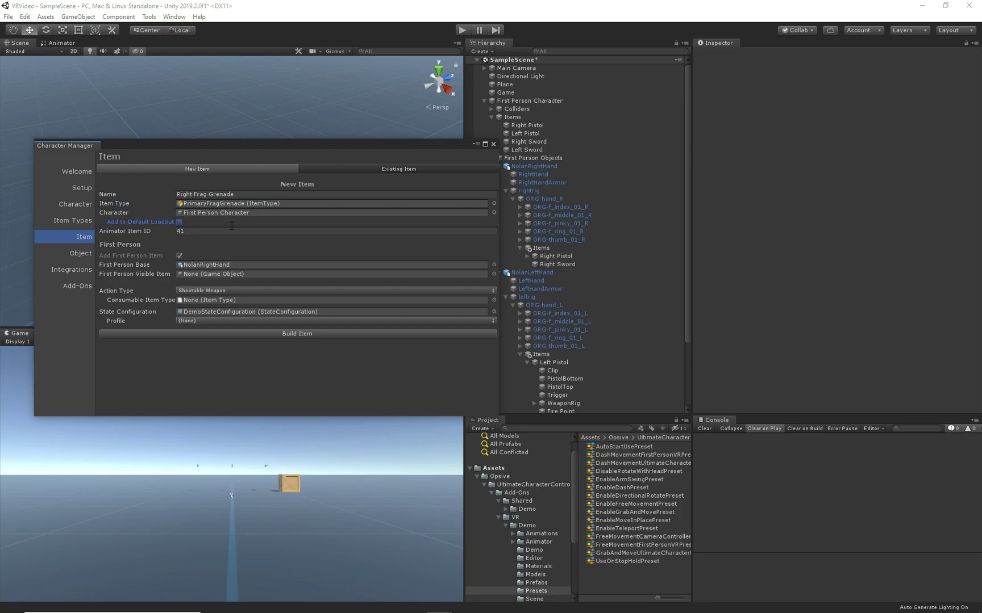
- Assign NolanRightHand as the First Person Base and the FragGrenade asset as the First Person Visible Item
drag(250, 145, 224, 141)
drag(537, 168, 209, 262)
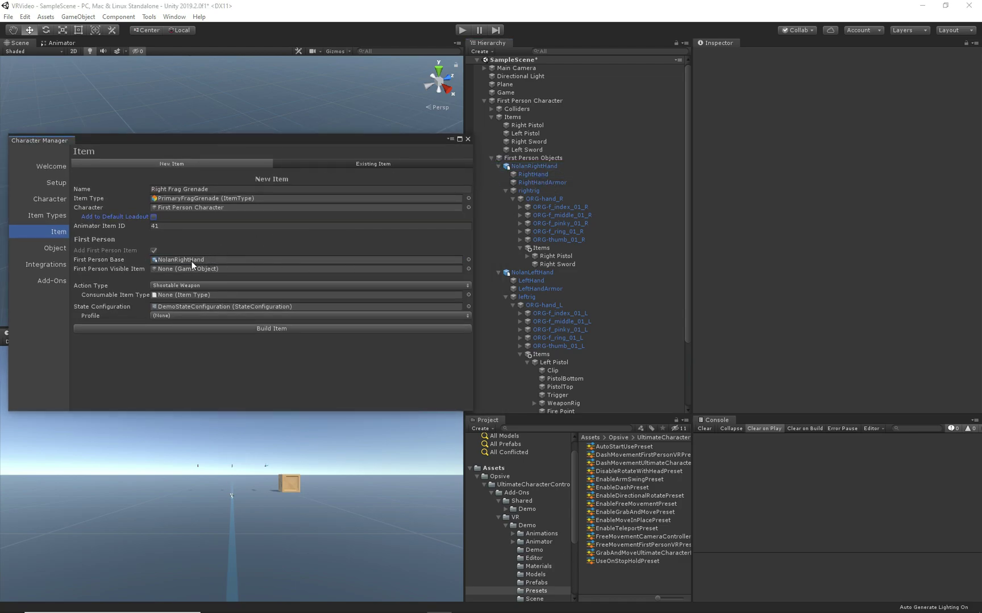
click(468, 269)
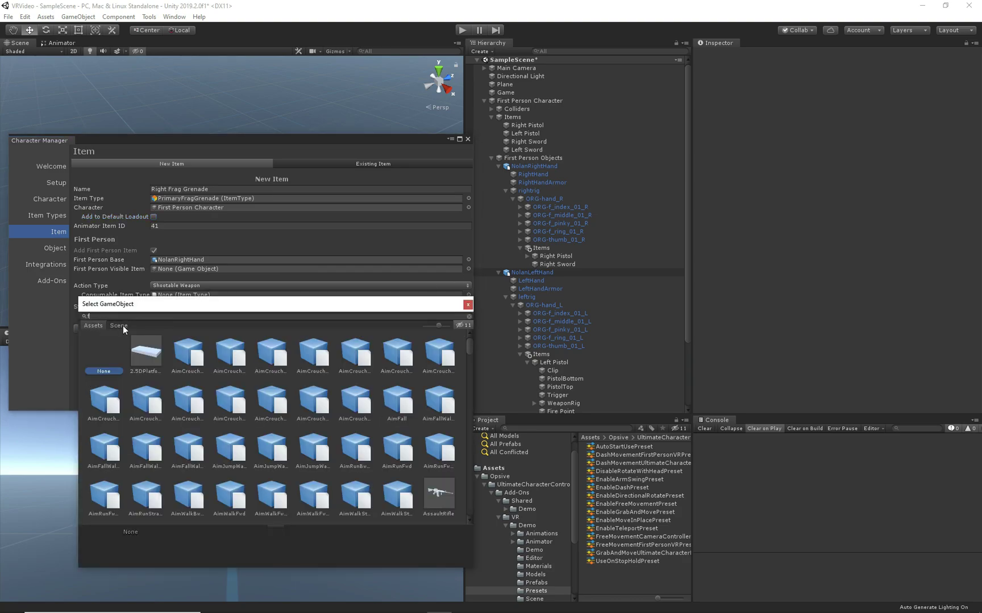
text(frag)
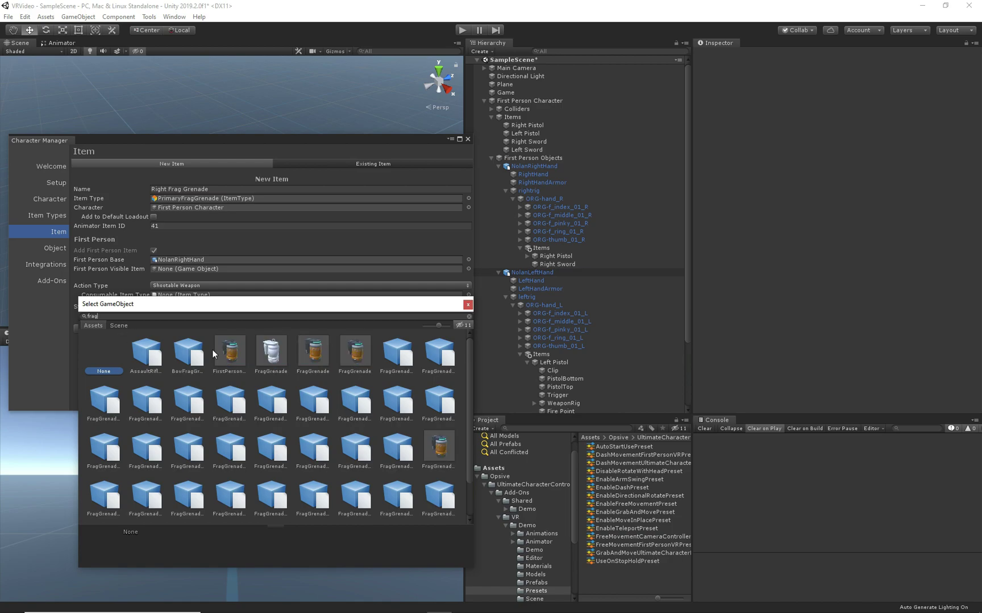
click(271, 355)
click(465, 305)
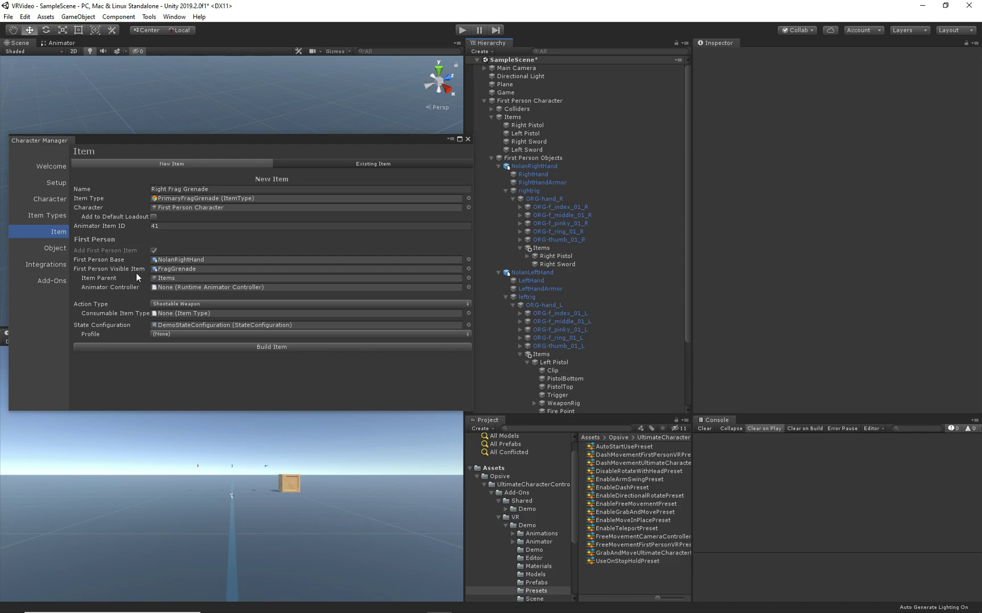
click(173, 278)
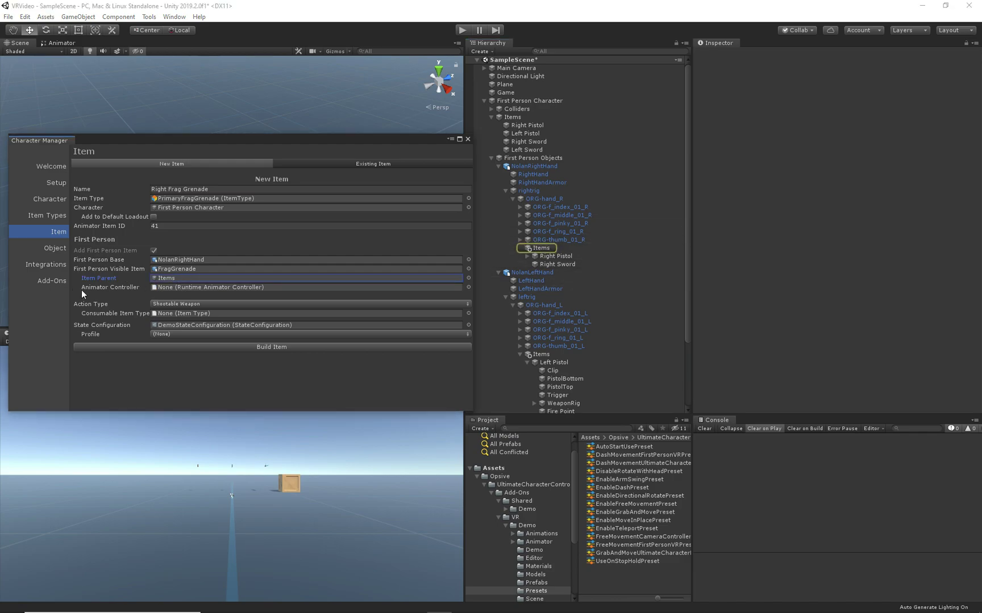
- Set the action type to Grenade Item and build the Right Frag Grenade item
click(186, 308)
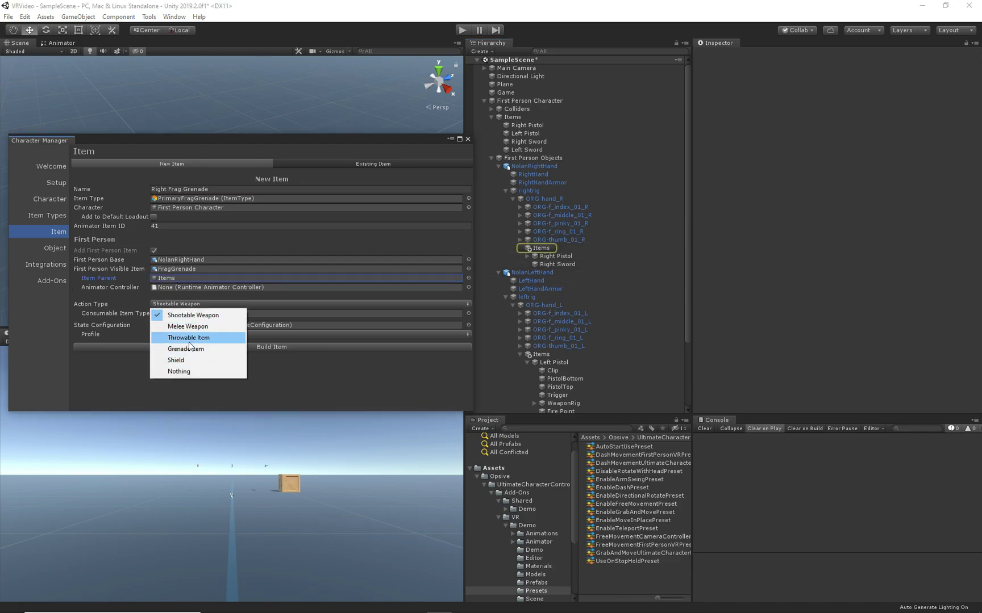
click(188, 348)
click(209, 347)
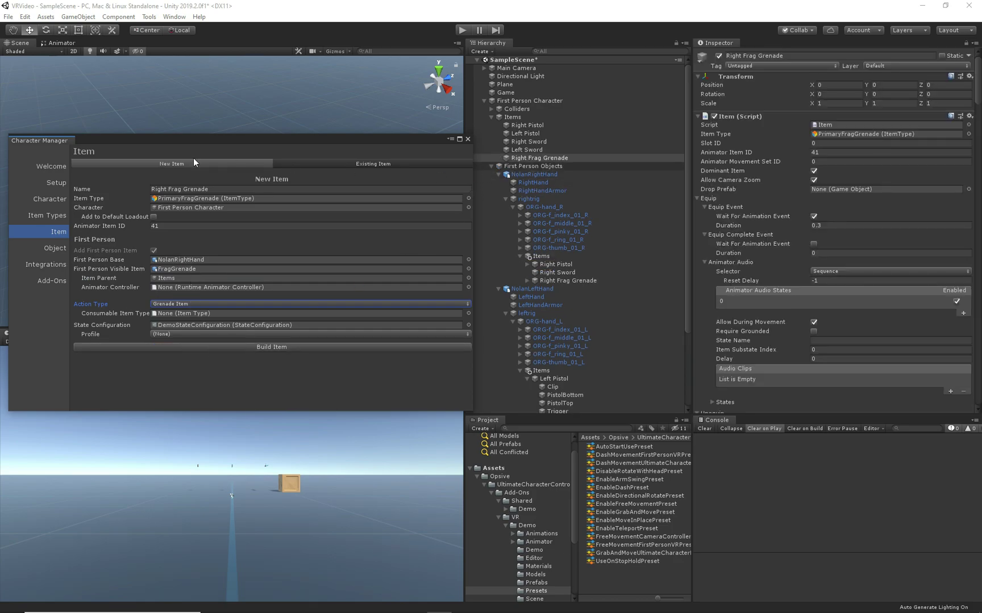
- Build a second item named Left Frag Grenade, using NolanLeftHand as First Person Base and the left hand's Items object as parent
double_click(159, 189)
text(Left)
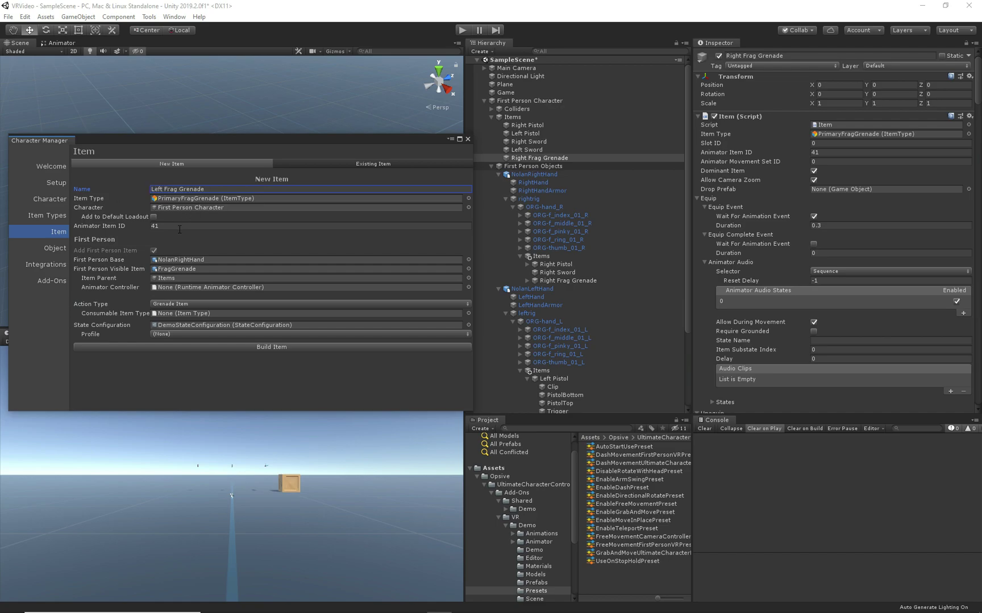
drag(544, 287, 272, 262)
drag(541, 370, 160, 278)
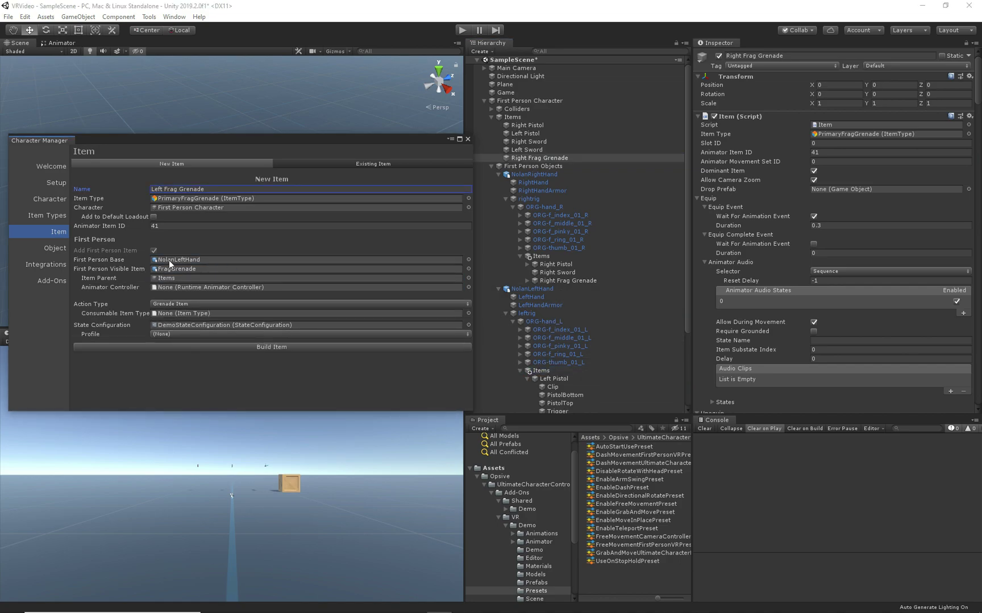
click(204, 347)
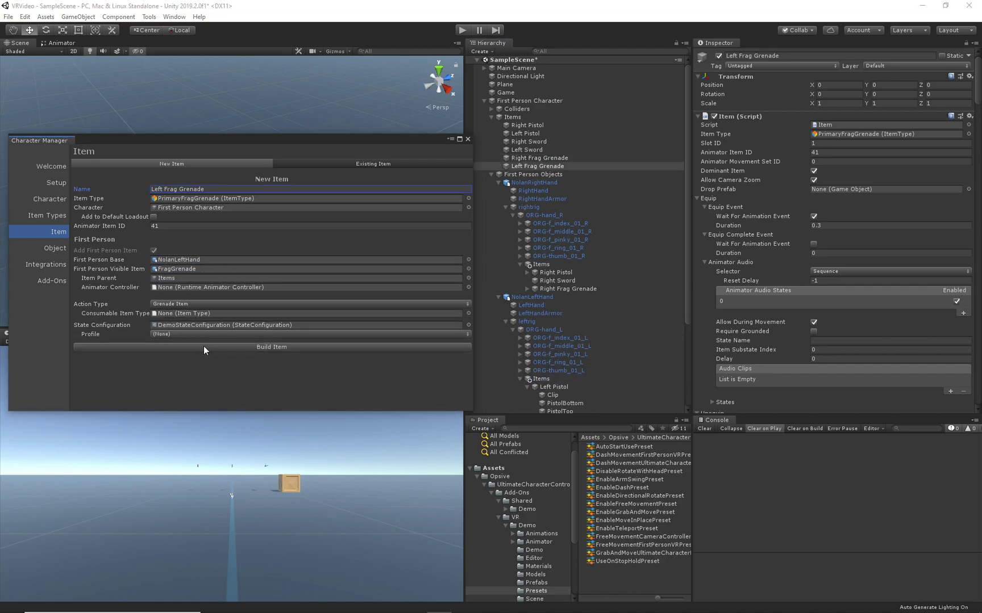
- Run the VR add-on's item setup on Right Frag Grenade and on Left Frag Grenade
click(44, 282)
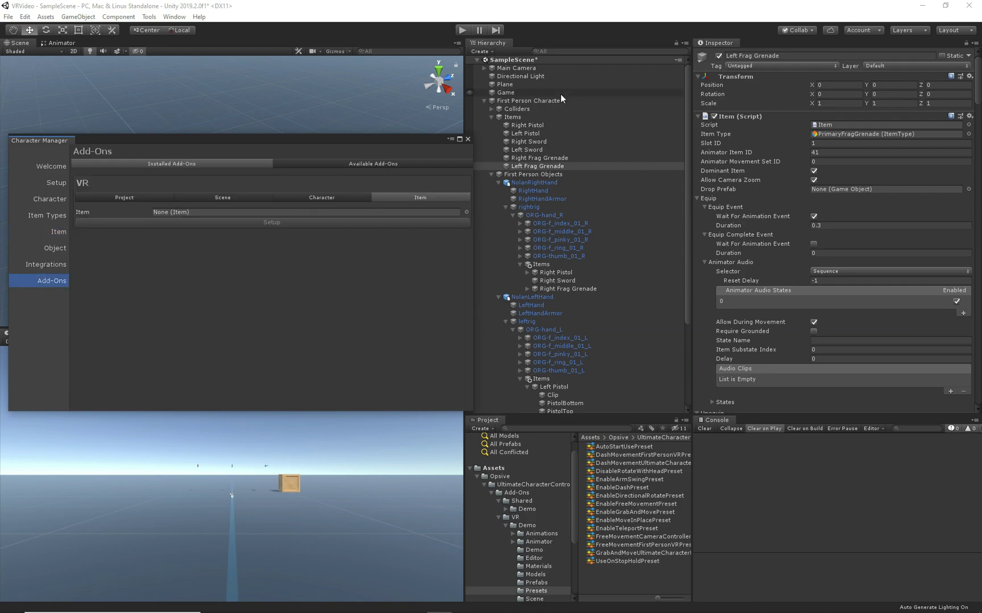
drag(533, 159, 340, 213)
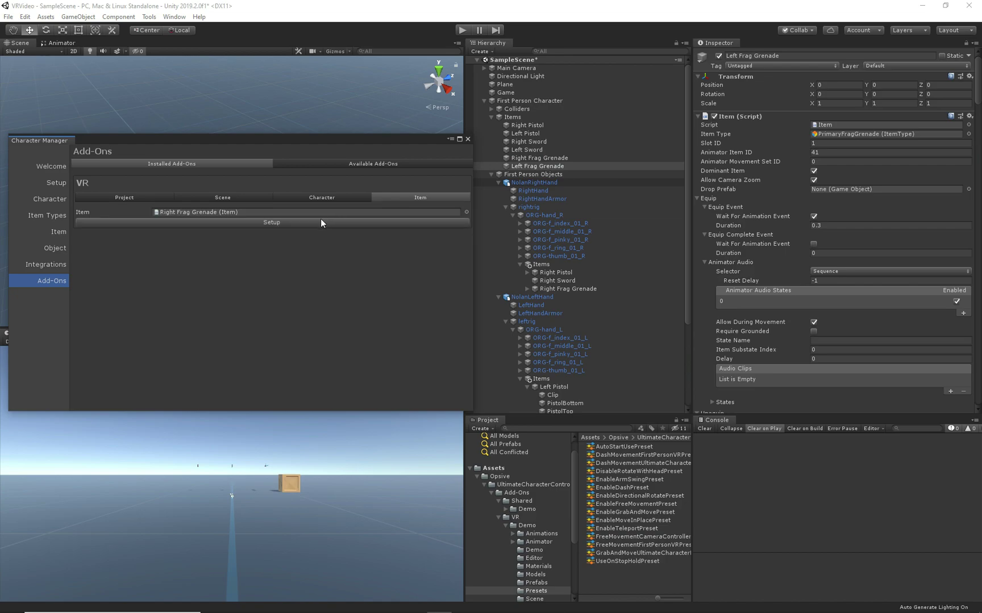
click(317, 222)
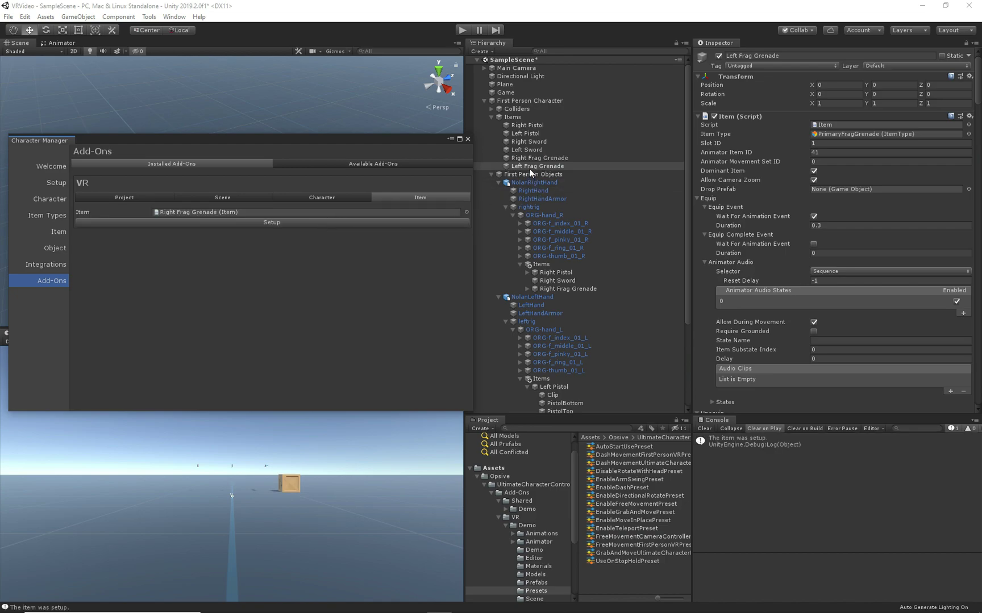
drag(529, 167, 329, 214)
click(301, 221)
- Review the Left Frag Grenade's component settings and run the scene briefly to check the console for errors
scroll(811, 271, down, 15)
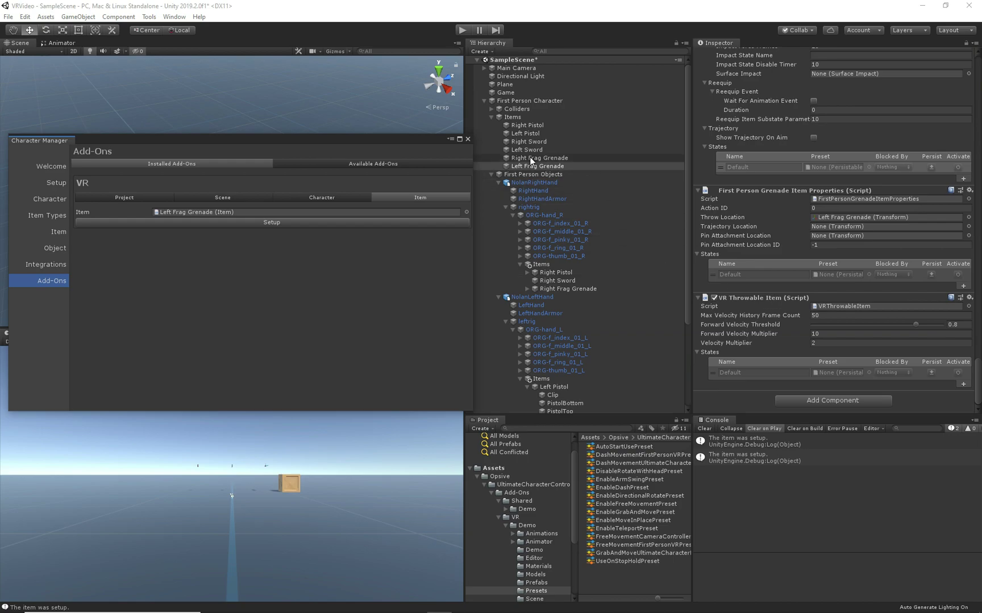
drag(345, 142, 352, 136)
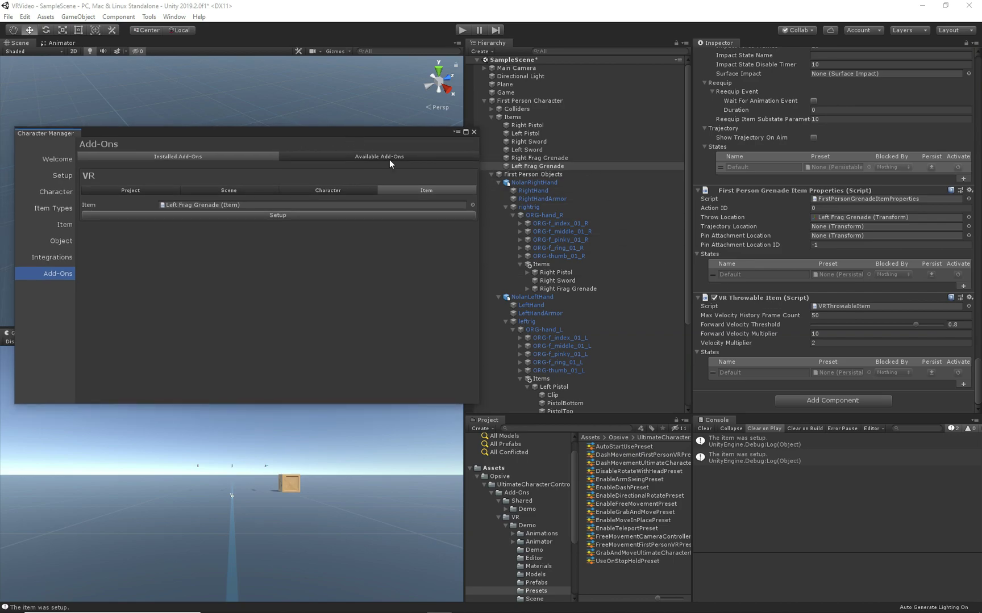
scroll(777, 303, up, 10)
scroll(770, 284, up, 10)
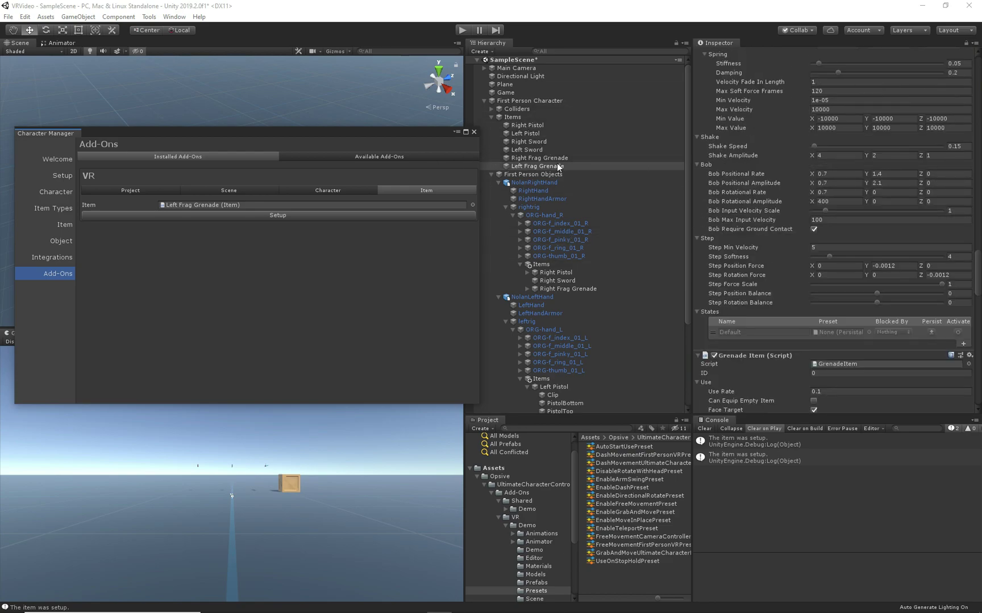
scroll(825, 244, down, 15)
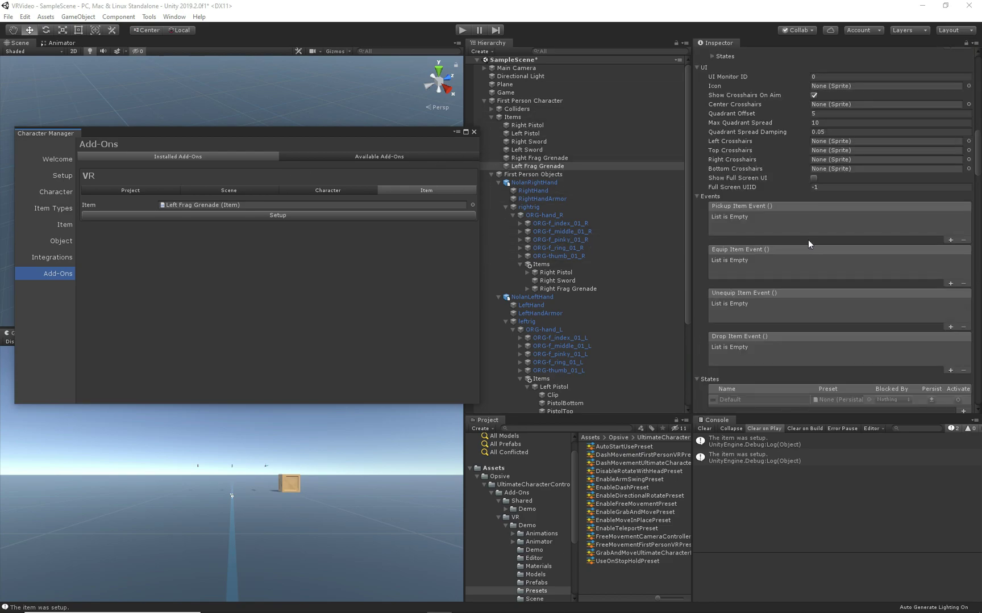
scroll(771, 240, down, 15)
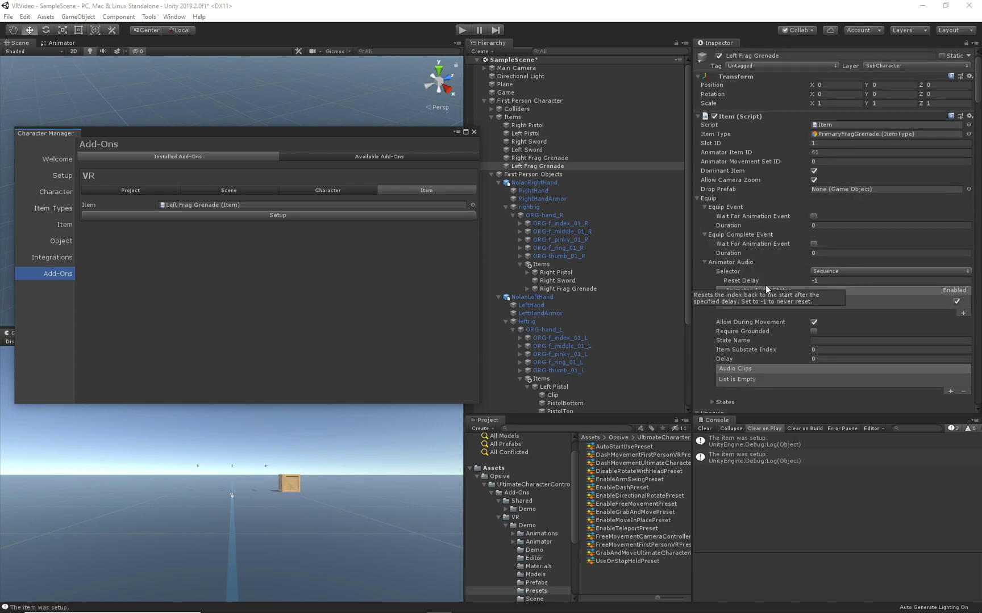
scroll(767, 291, down, 15)
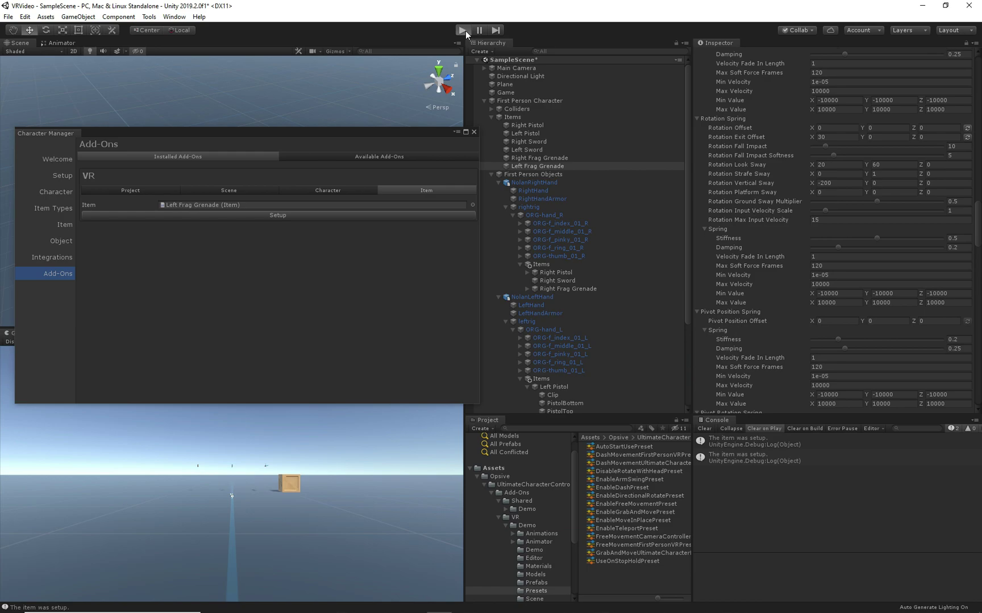
click(463, 30)
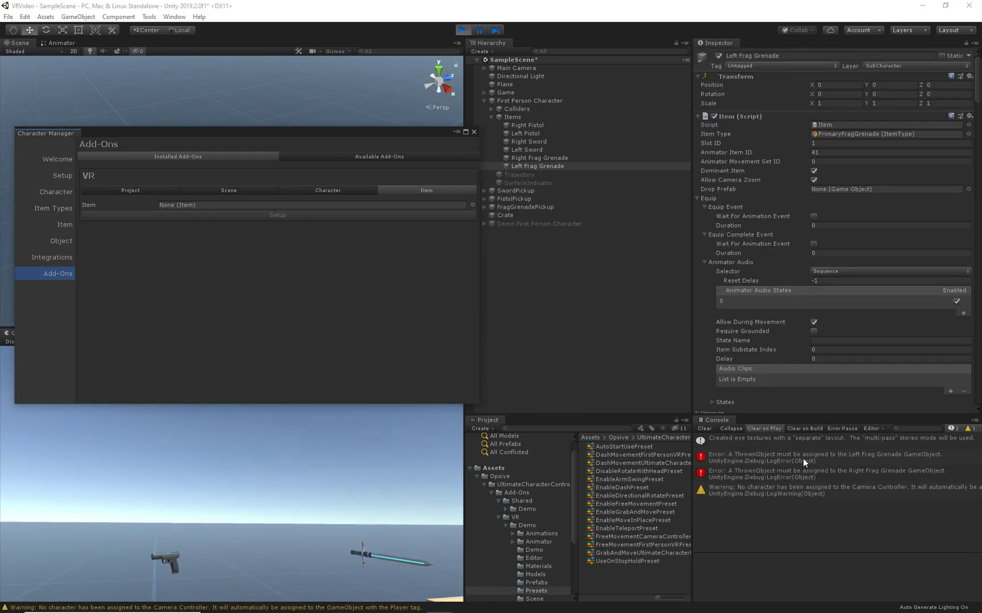
key(ctrl+p)
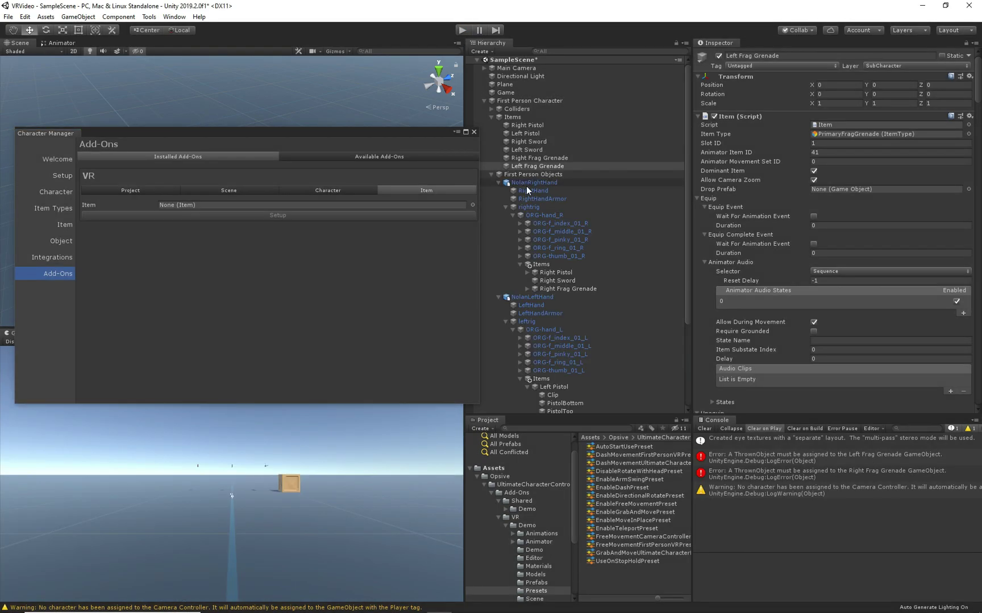
- Assign the VR add-on's FragGrenade prefab as the Thrown Object of the Right Frag Grenade's Grenade Item component
click(553, 158)
scroll(806, 289, down, 15)
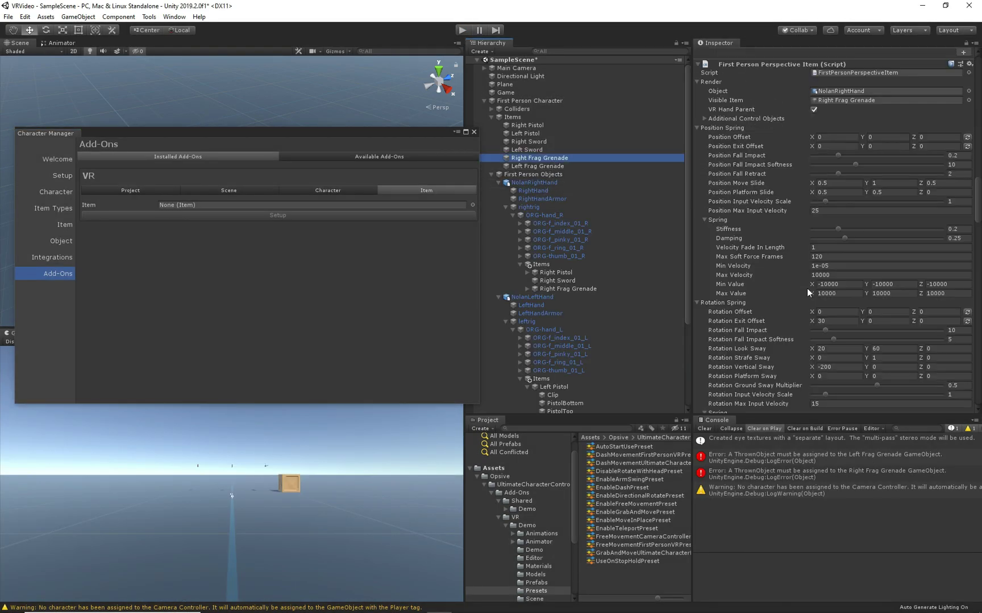
scroll(807, 289, up, 3)
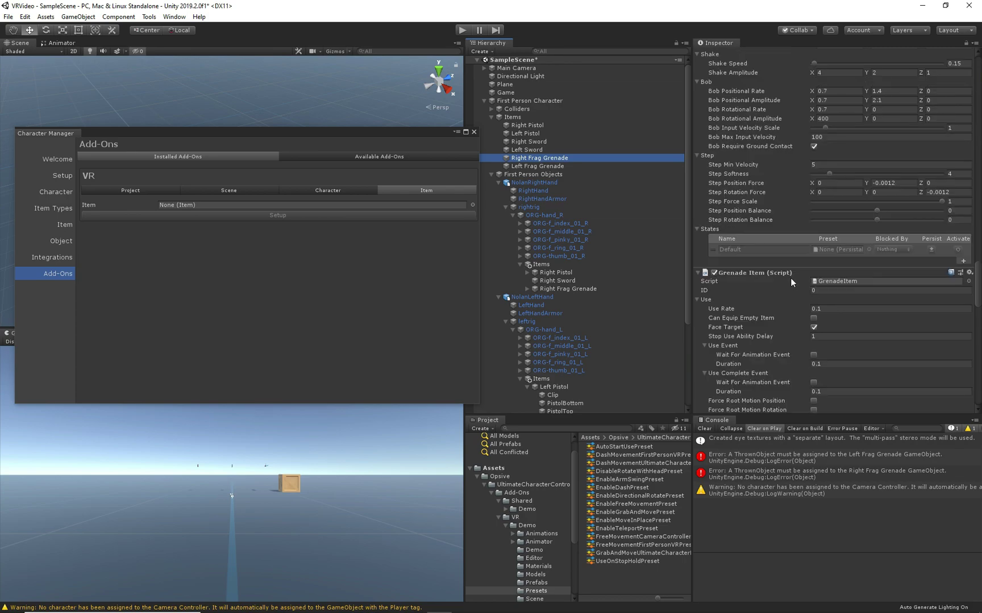
scroll(818, 228, down, 3)
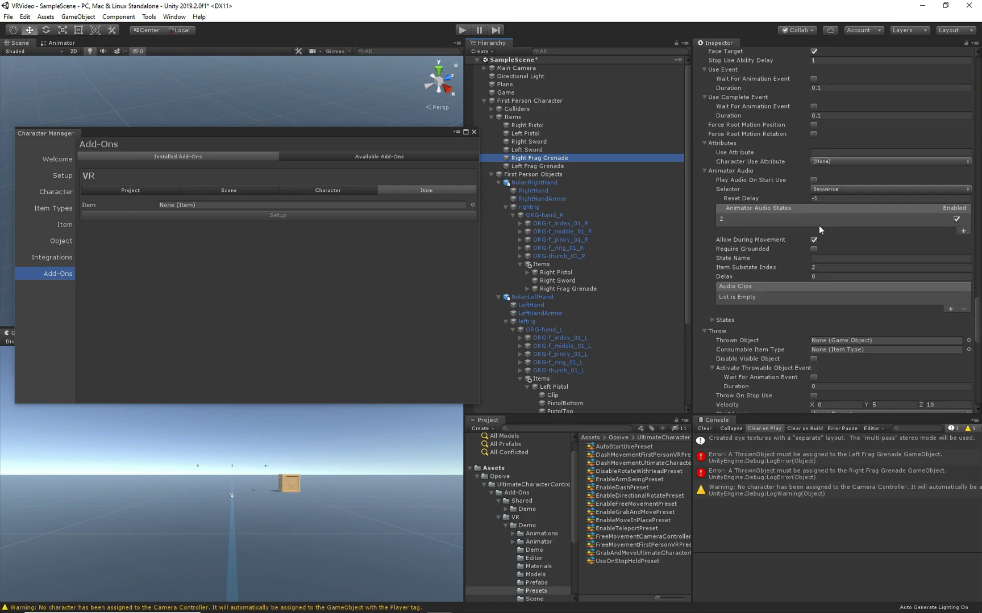
click(841, 340)
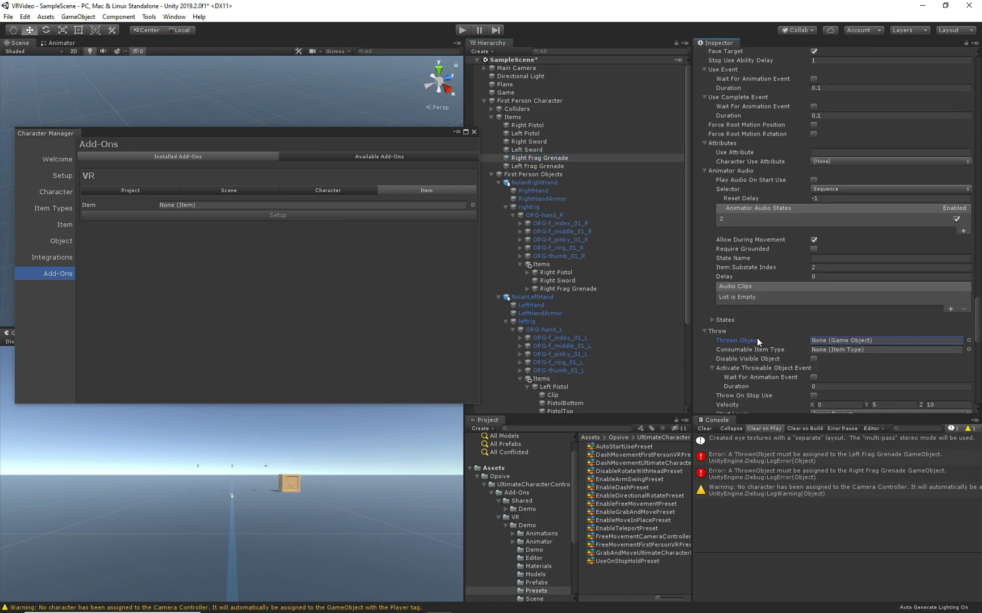
click(969, 341)
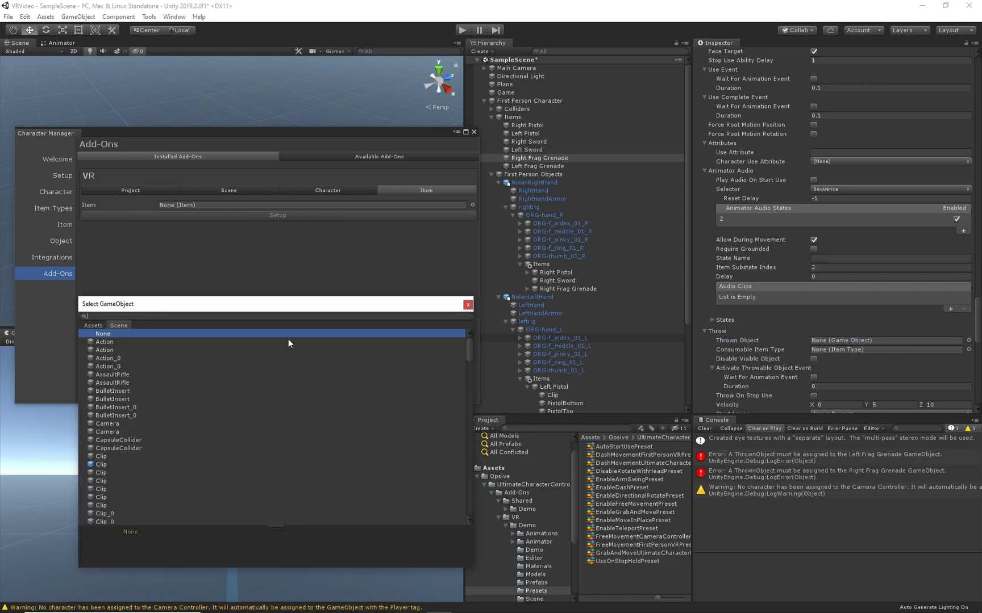
click(92, 327)
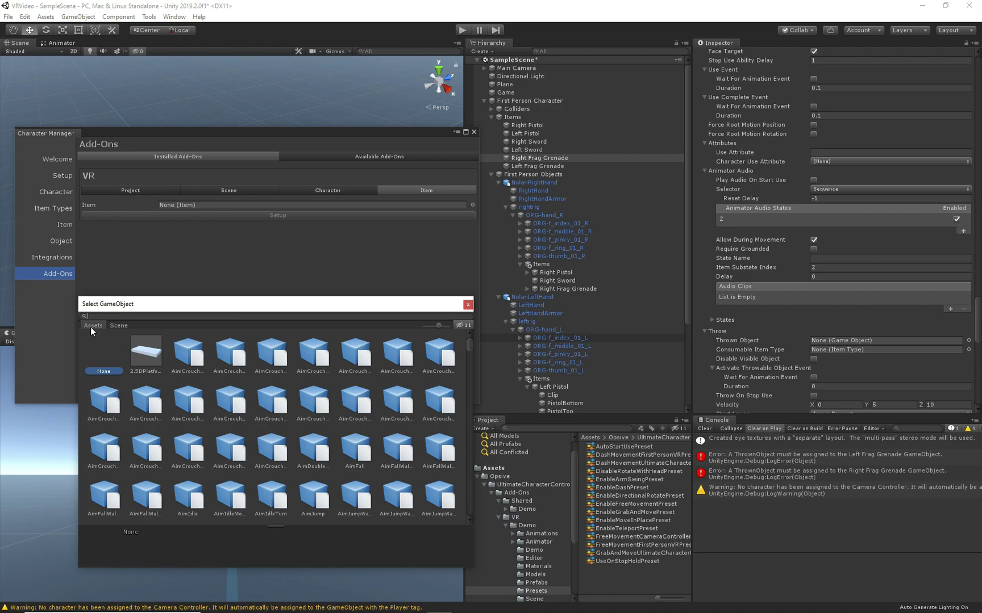
text(gre)
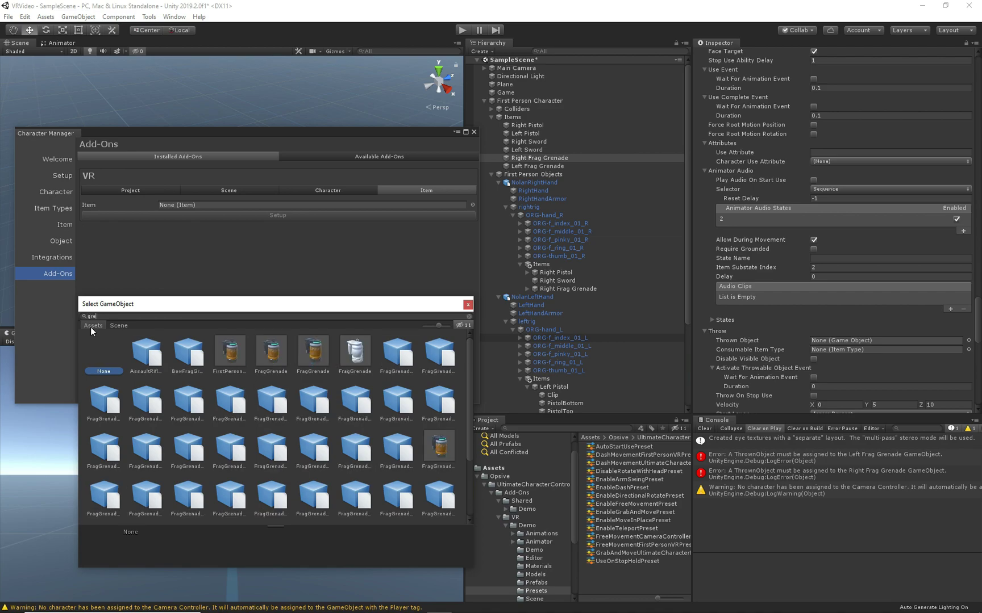
click(271, 355)
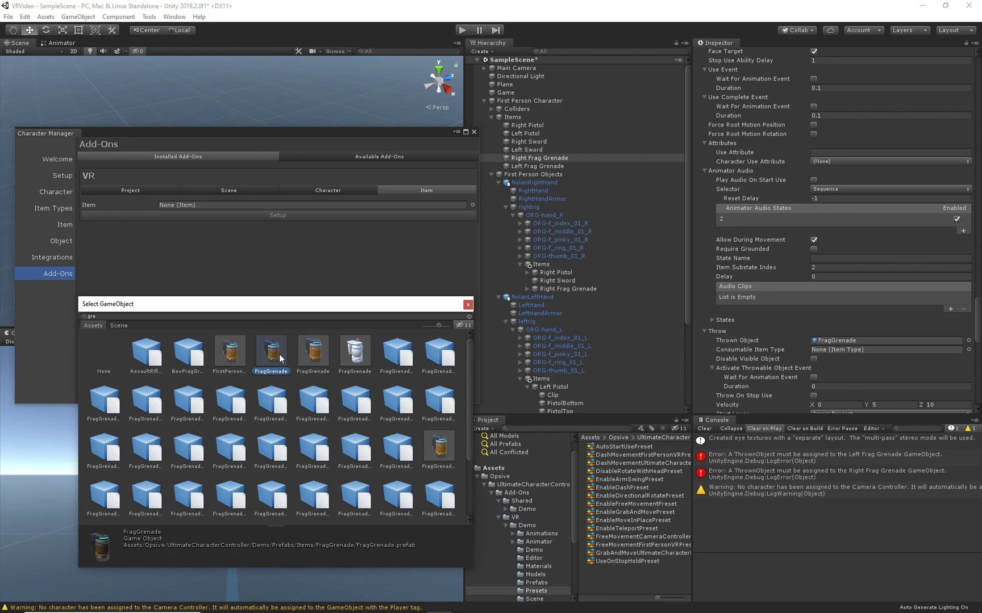
click(309, 354)
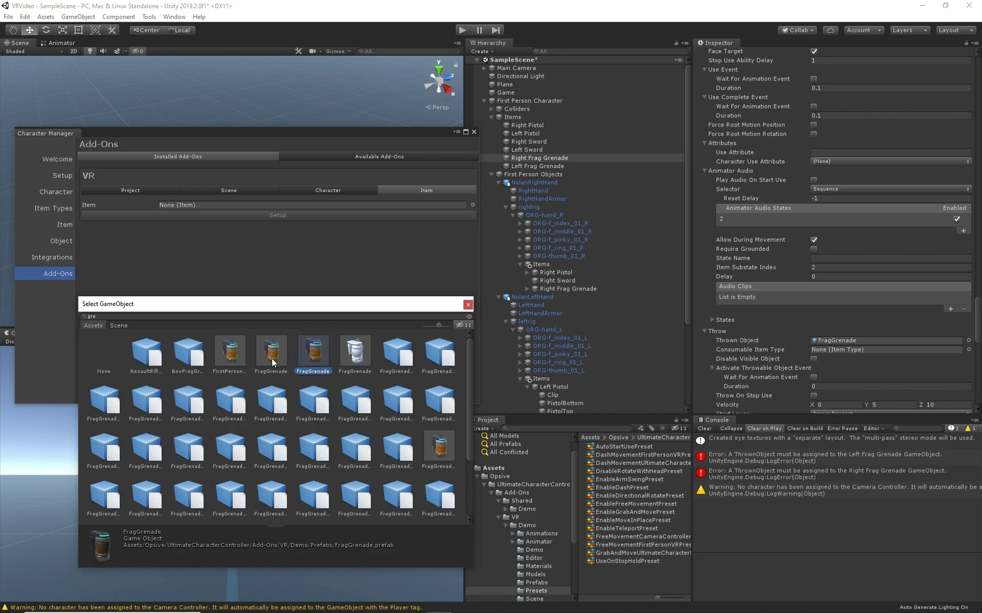
click(467, 306)
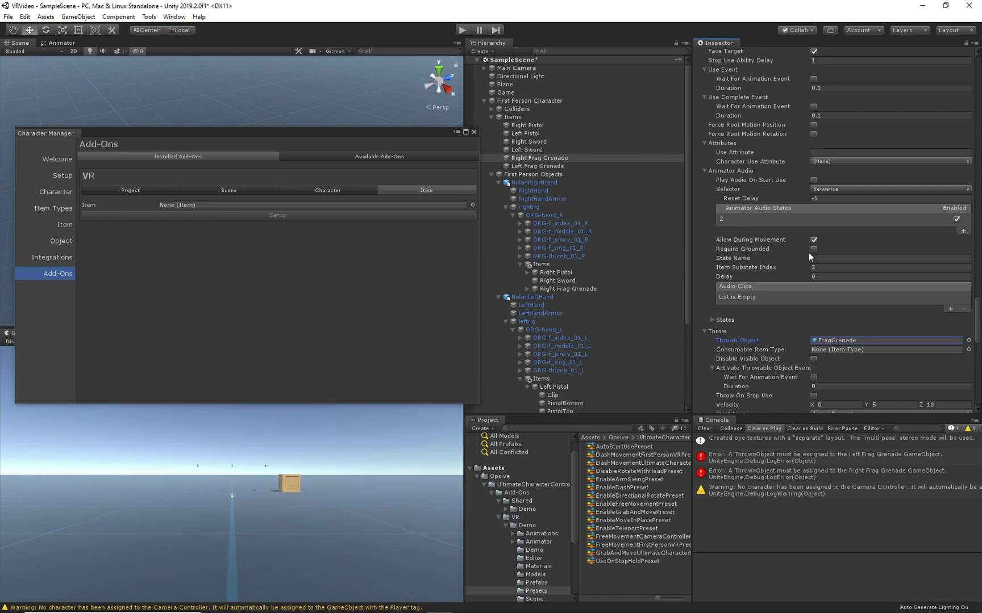
- Assign the FragGrenade prefab as the Thrown Object of the Left Frag Grenade's Grenade Item component
click(553, 166)
click(968, 341)
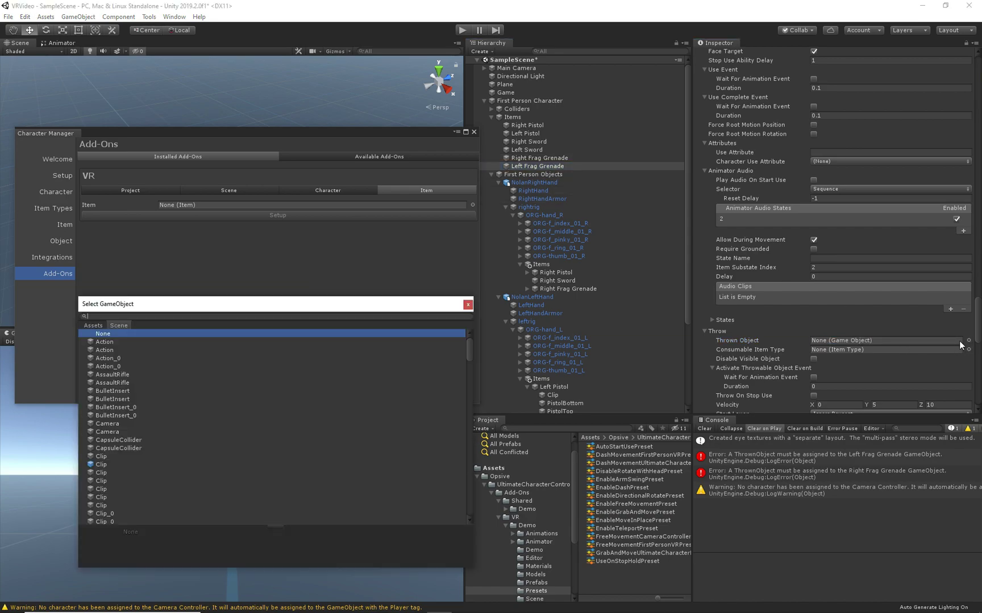
click(94, 326)
text(fragg)
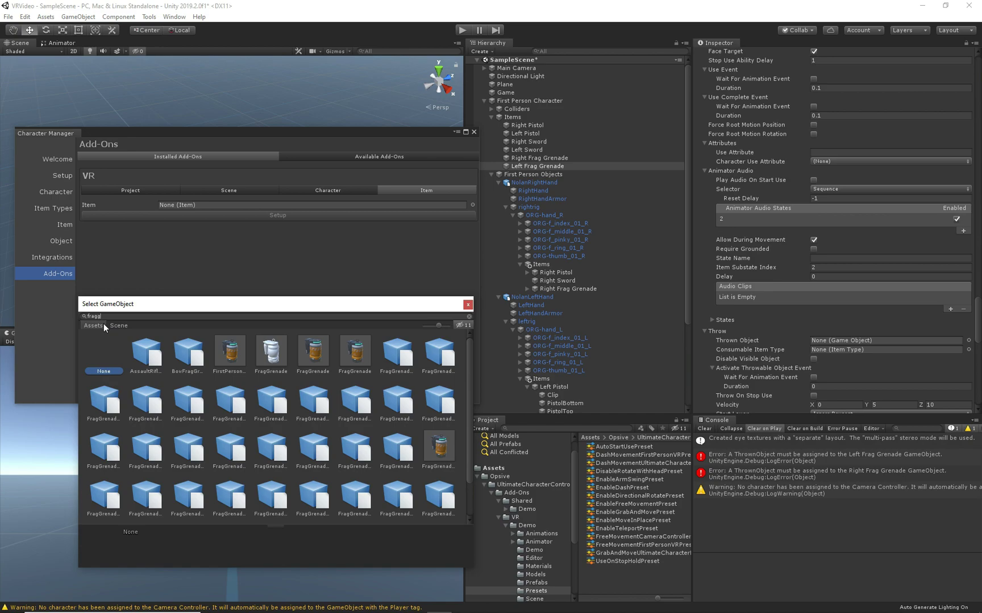
click(350, 358)
click(319, 356)
click(465, 306)
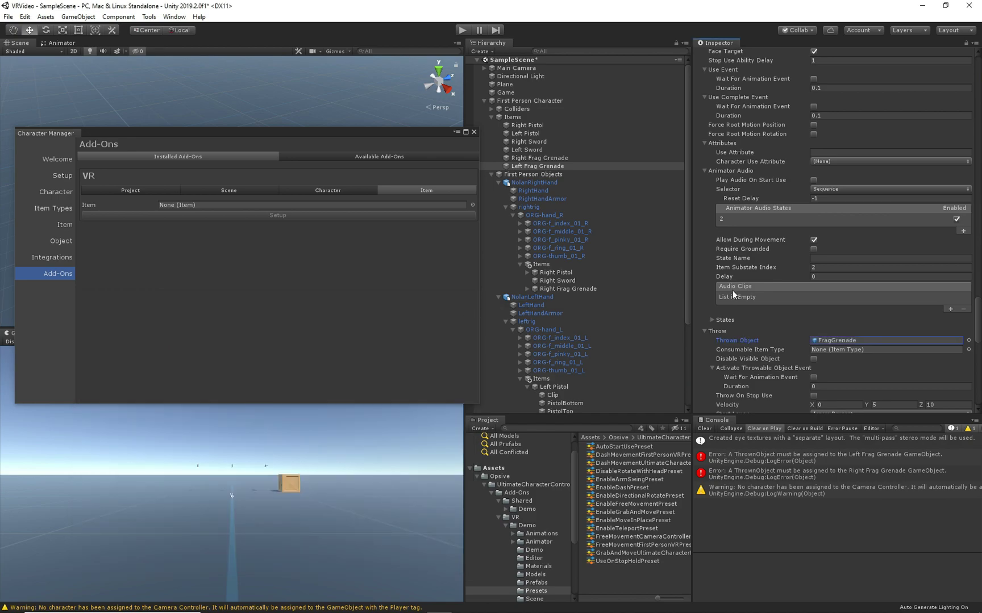
- Delete the Pin child object from both the left-hand and right-hand Frag Grenade objects under First Person Objects
scroll(909, 375, down, 10)
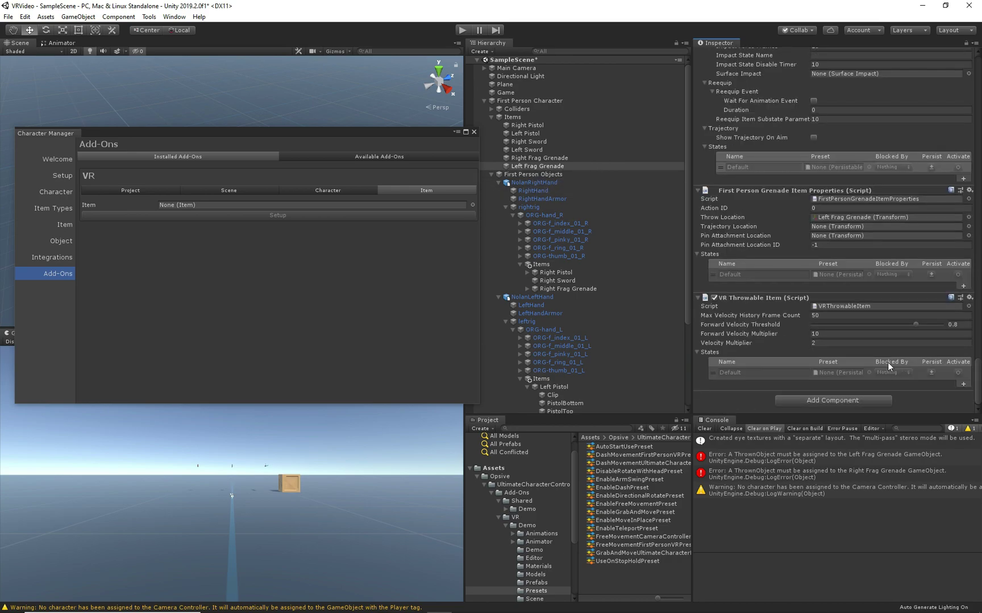
scroll(545, 343, down, 3)
scroll(556, 327, down, 3)
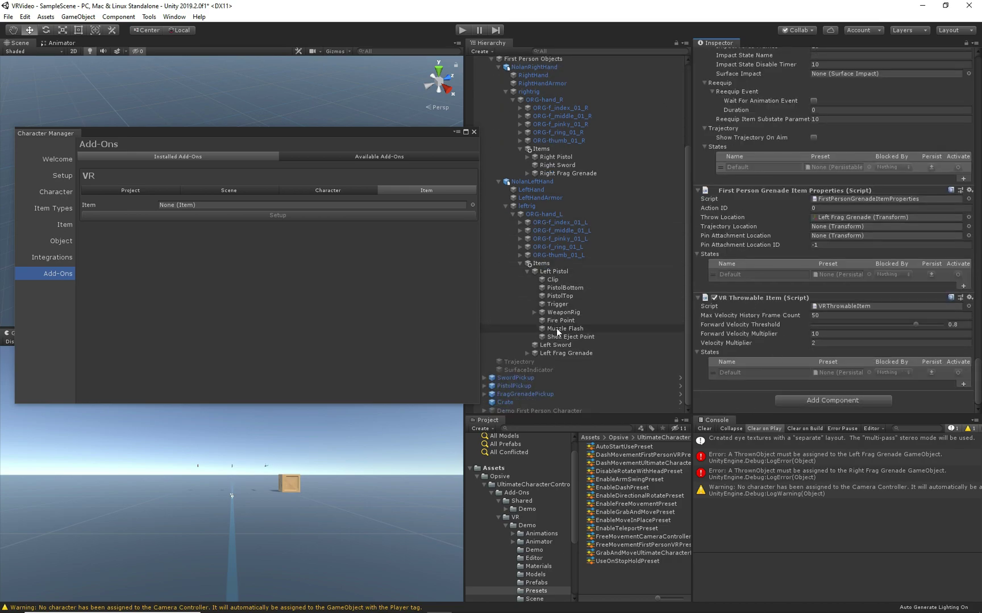
click(527, 353)
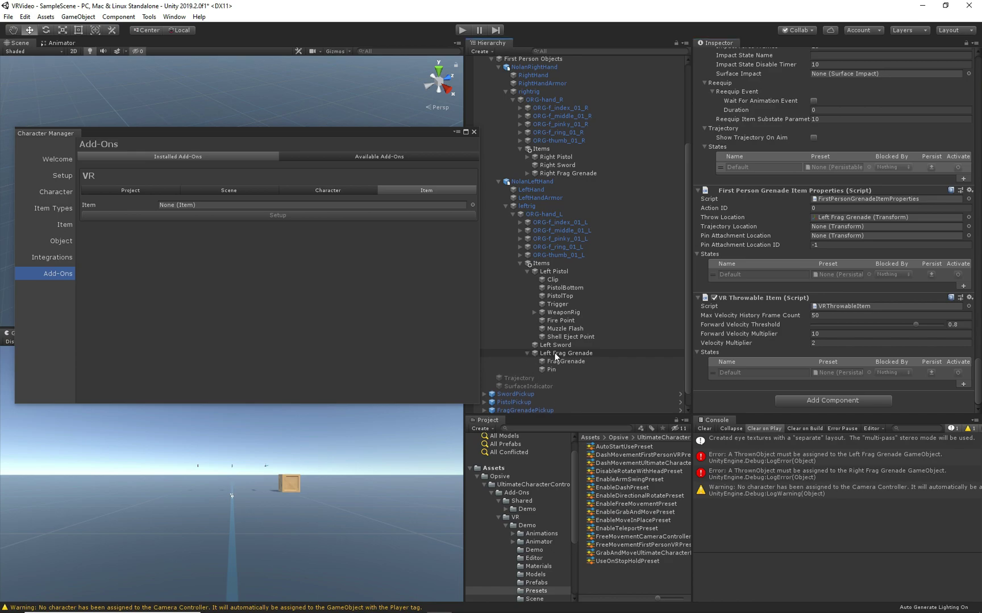
click(550, 370)
key(Delete)
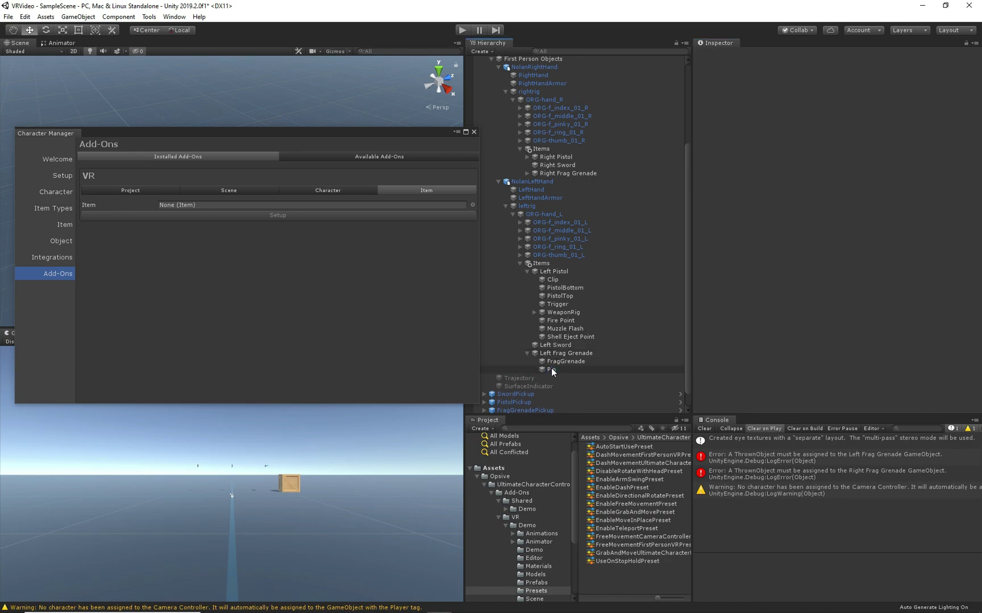
click(525, 173)
click(548, 188)
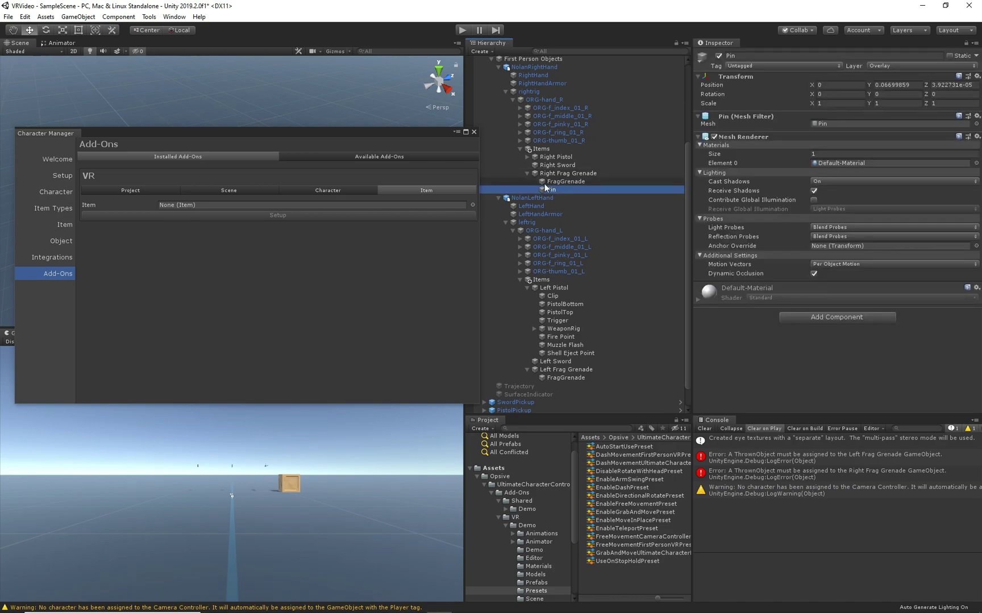
key(Delete)
- Assign the FragGrenade material to the FragGrenade mesh under the right hand's Right Frag Grenade
click(554, 180)
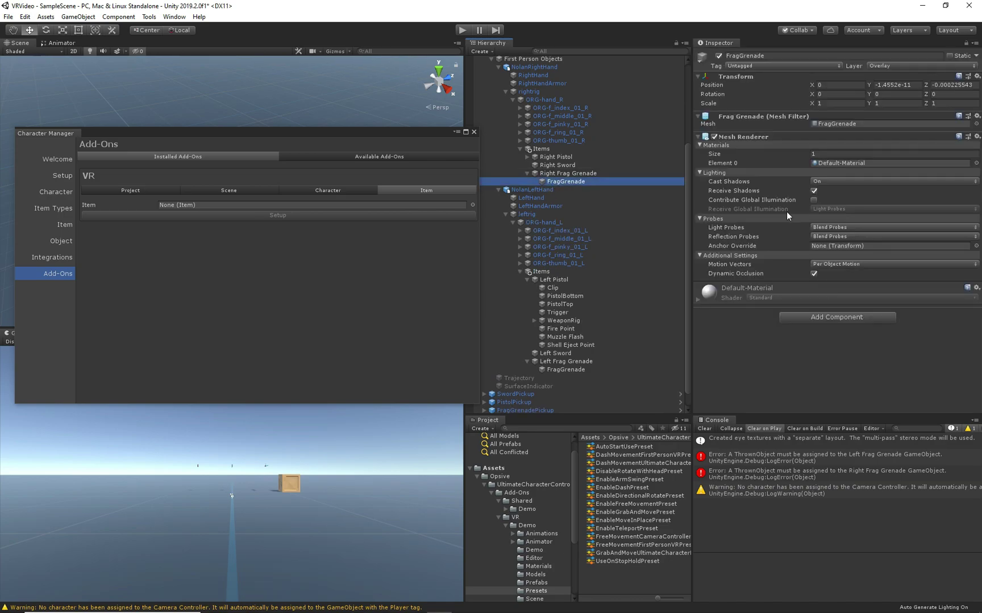
click(975, 163)
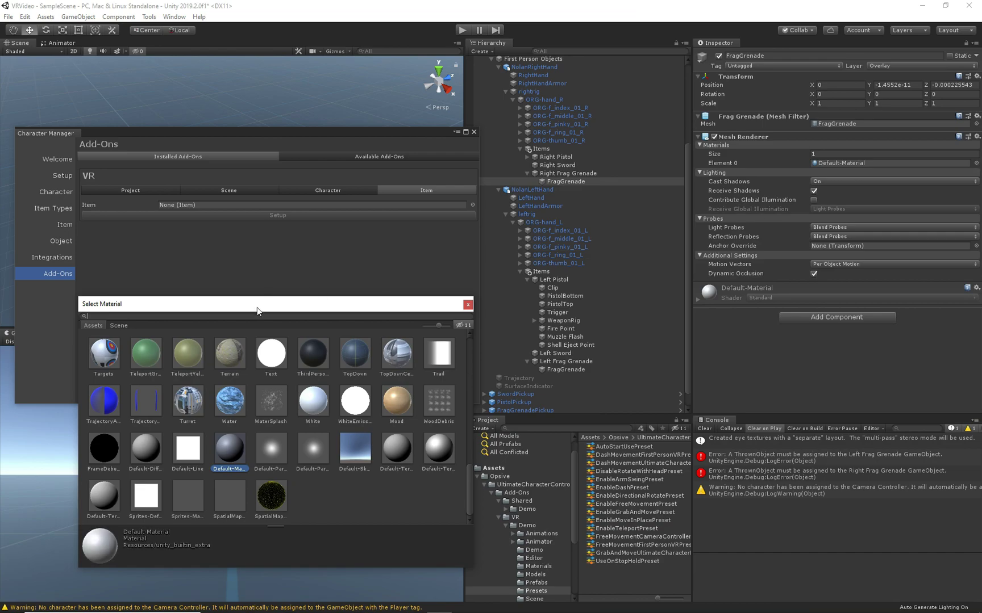
text(fra)
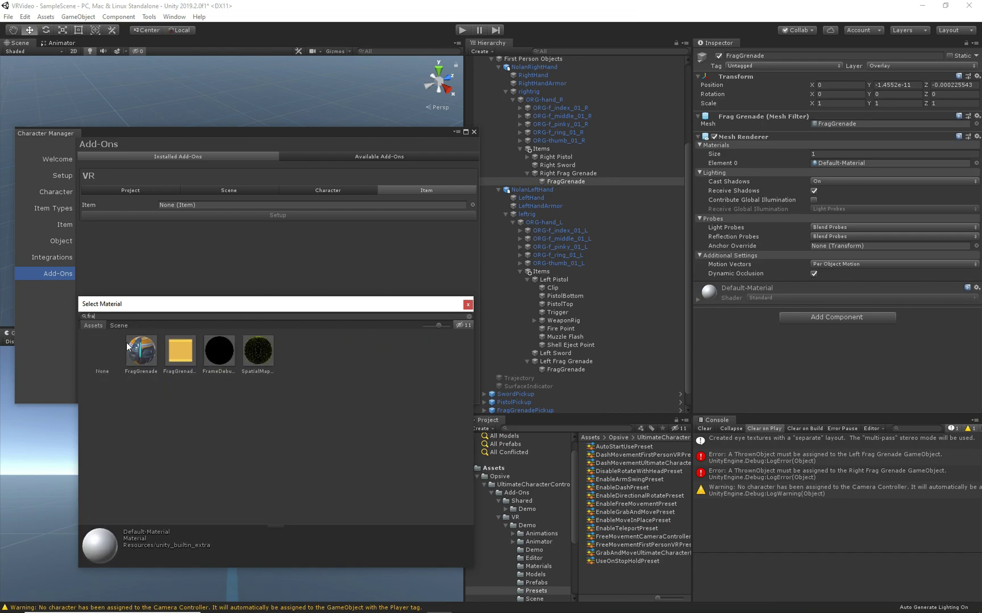
click(139, 351)
click(557, 368)
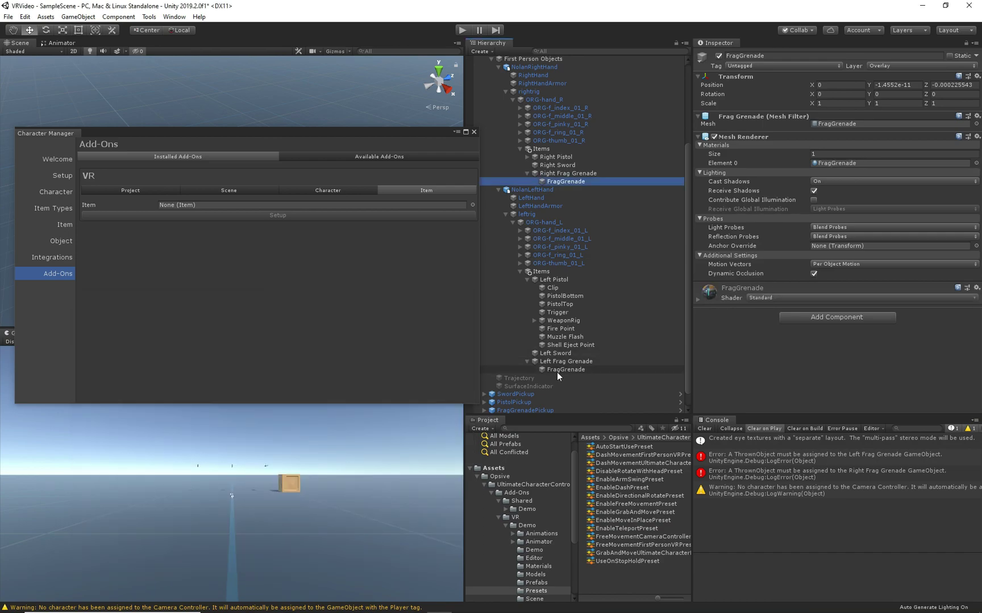
- Assign the FragGrenade material to the FragGrenade mesh under the left hand's Left Frag Grenade
click(557, 370)
click(975, 164)
text(frag)
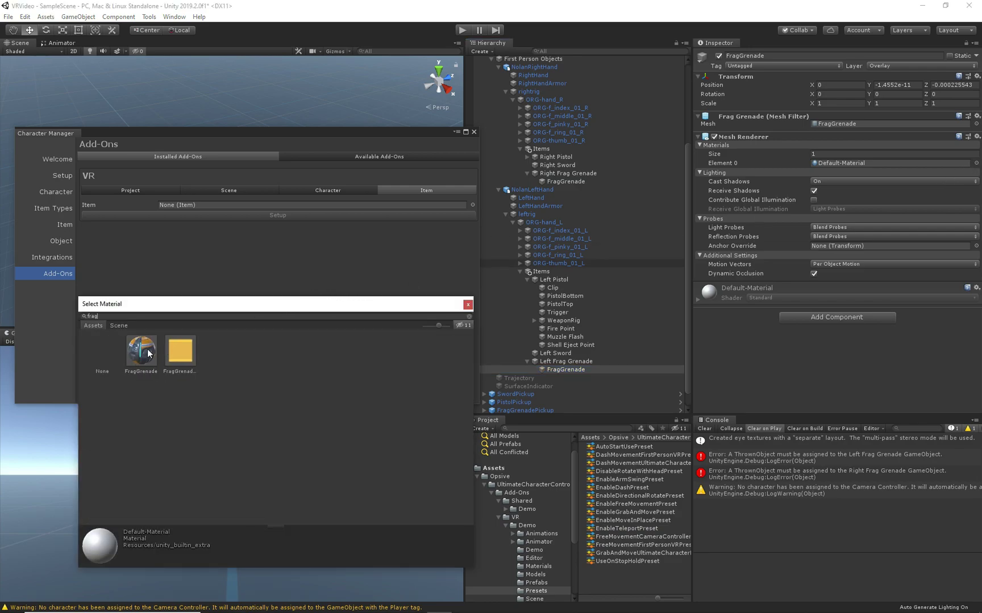
click(147, 352)
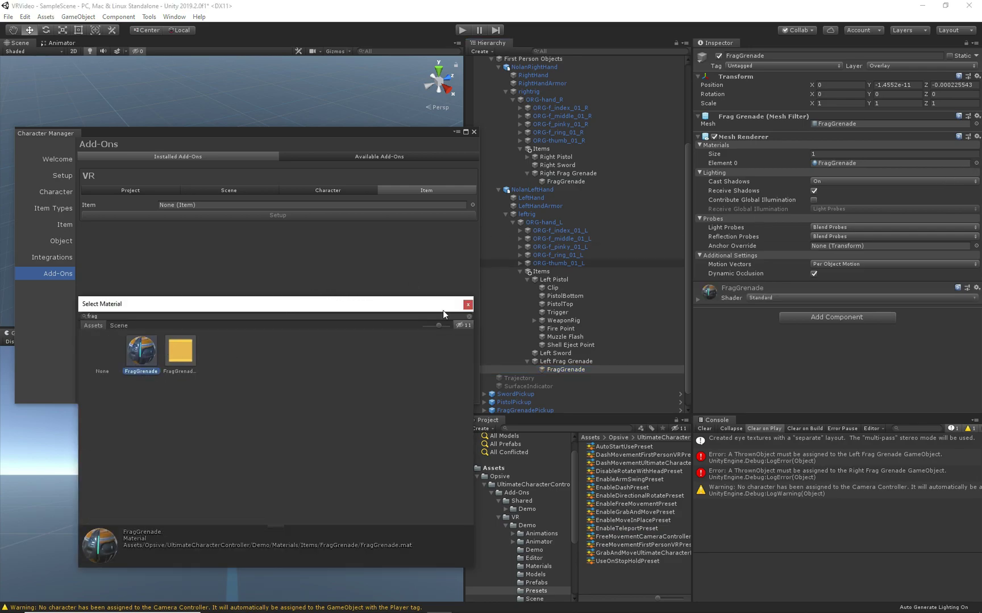
click(467, 305)
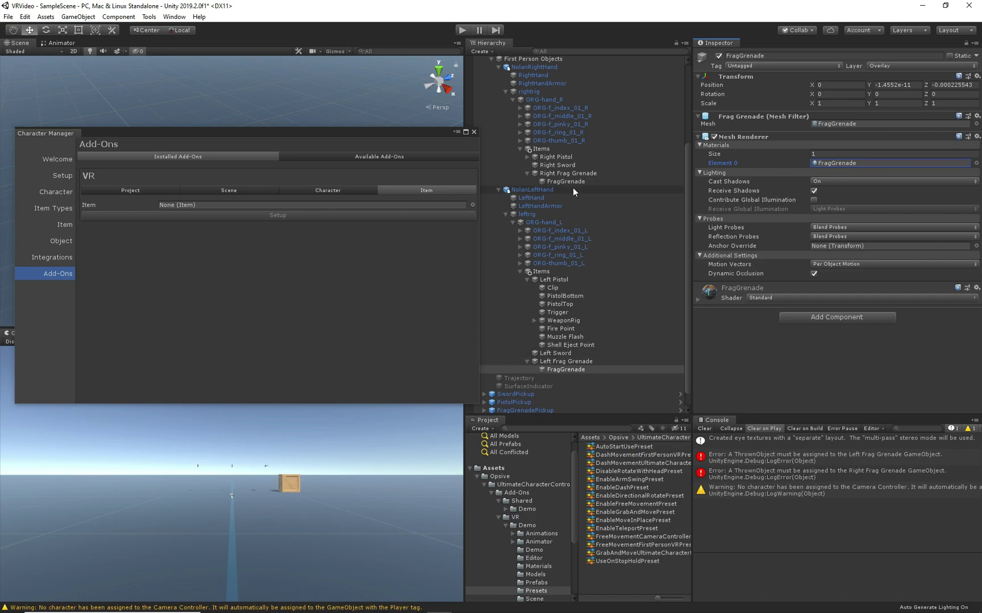
- Move the Character Manager window off the Scene and Game views, run the scene to test the grenades and stop it
scroll(607, 337, up, 3)
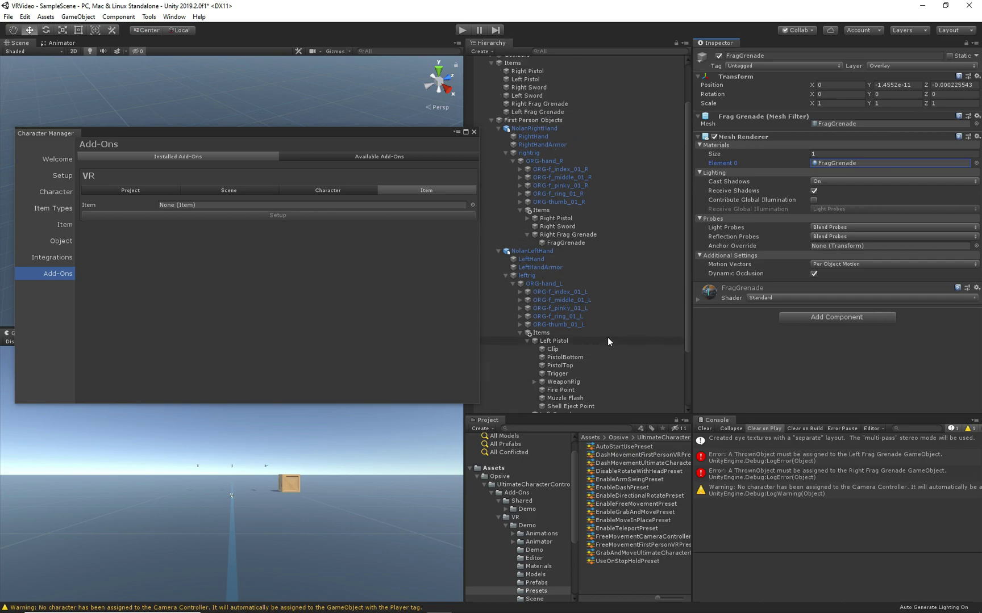
scroll(607, 337, up, 3)
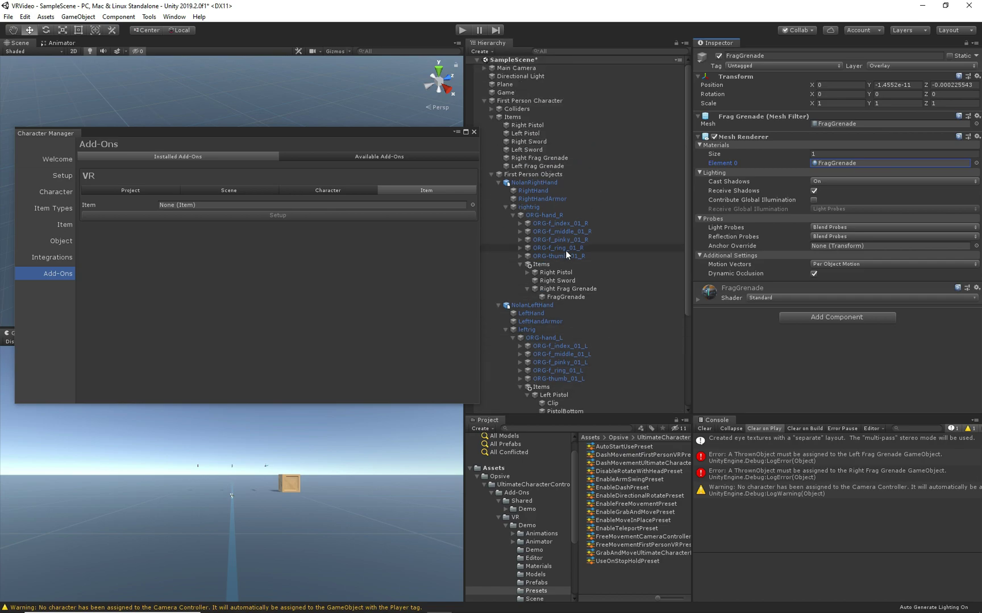
drag(376, 134, 762, 125)
click(462, 31)
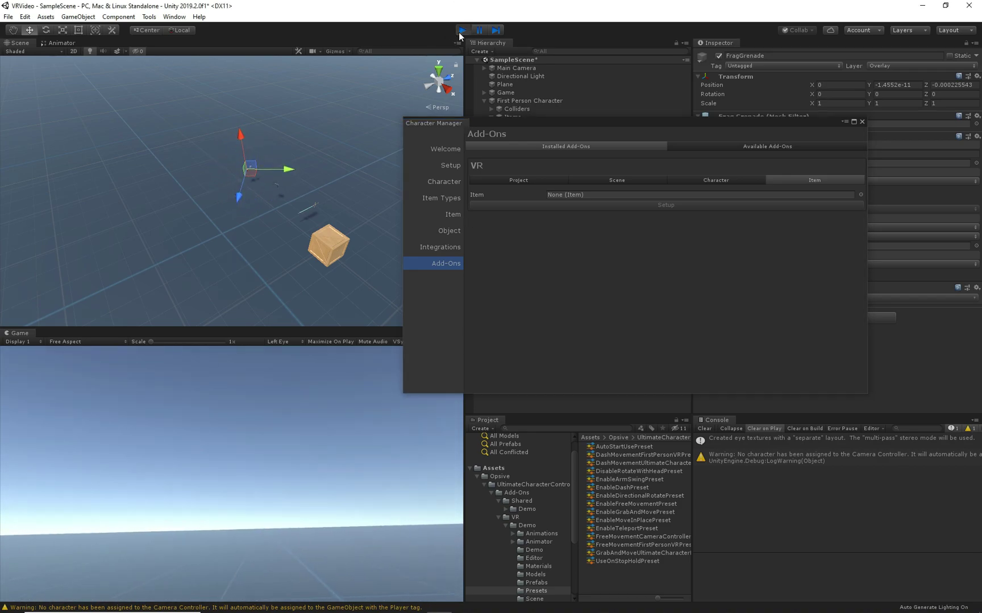
click(460, 33)
drag(545, 123, 147, 169)
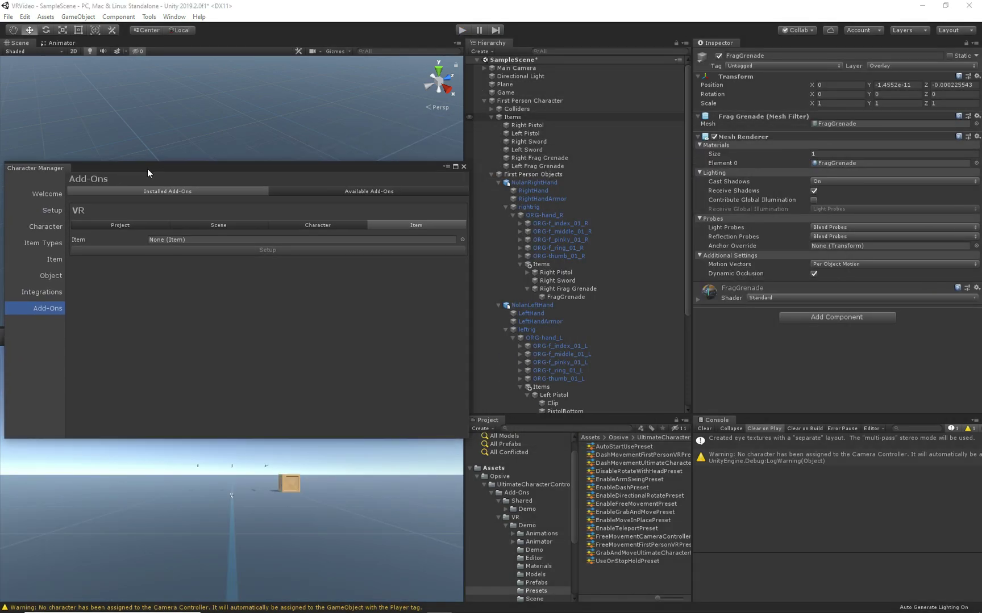
- Set the Left Frag Grenade's Position Offset in its First Person Perspective Item to X -0.07, Y 0.03, Z 0.05
scroll(496, 318, down, 3)
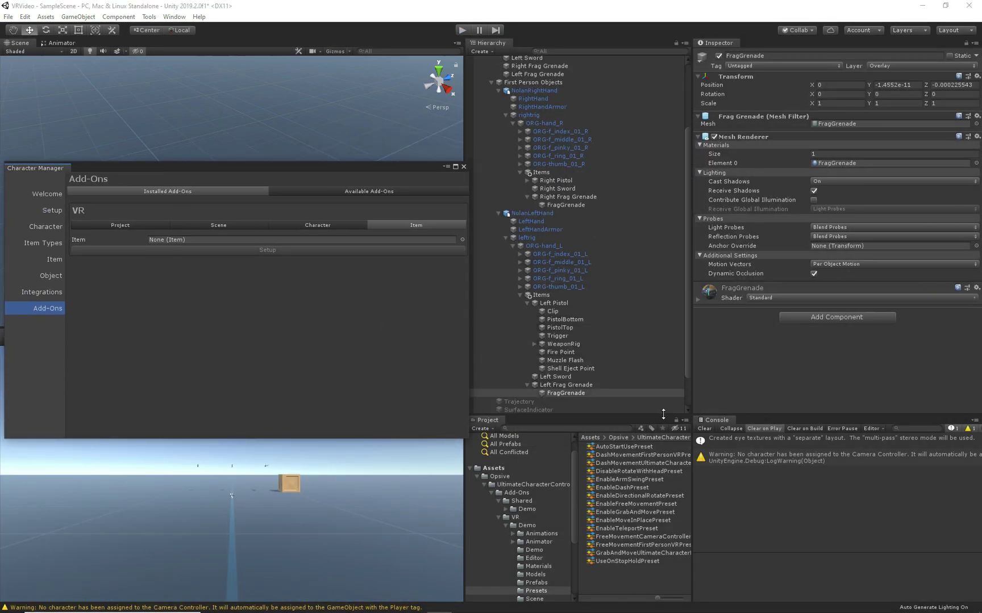
scroll(583, 276, up, 3)
click(556, 166)
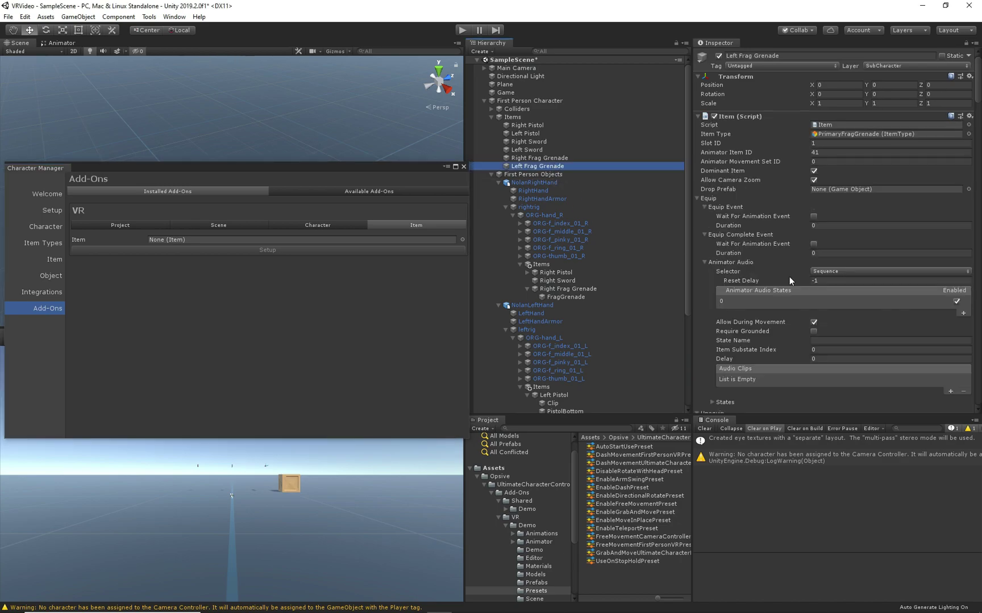
scroll(827, 357, down, 10)
scroll(823, 335, down, 3)
scroll(840, 324, up, 6)
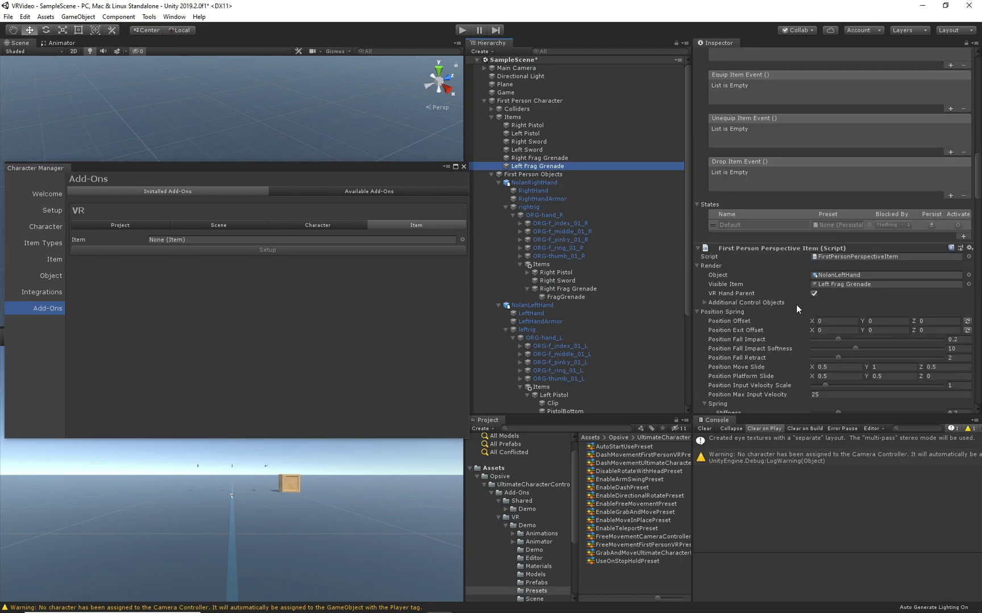
click(835, 321)
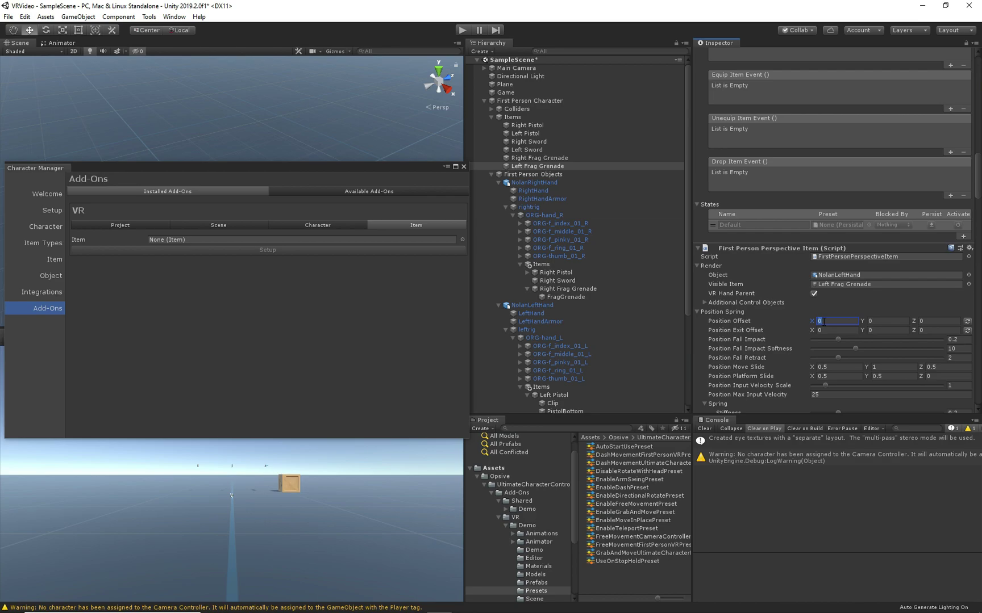
text(-0.07)
key(Tab)
text(-0.03)
key(Tab)
click(852, 321)
text(-)
key(Tab)
text(0.03)
key(Tab)
text(.05)
- Set the Left Frag Grenade's Rotation Offset X to -11.59 and move the Character Manager window clear of the Scene and Game views
scroll(846, 318, down, 5)
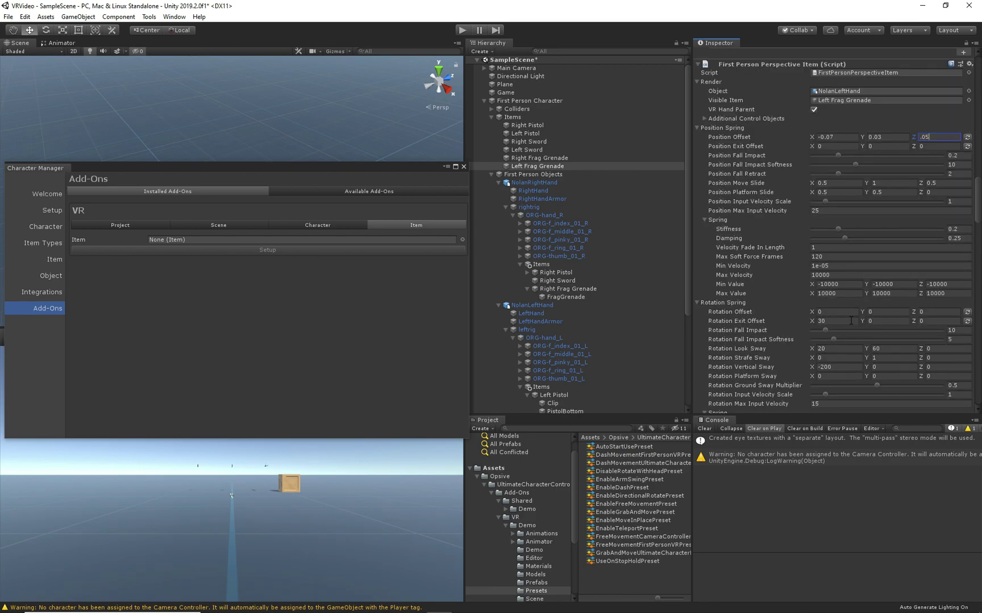
click(830, 312)
text(-11.59)
key(Tab)
drag(394, 164, 839, 161)
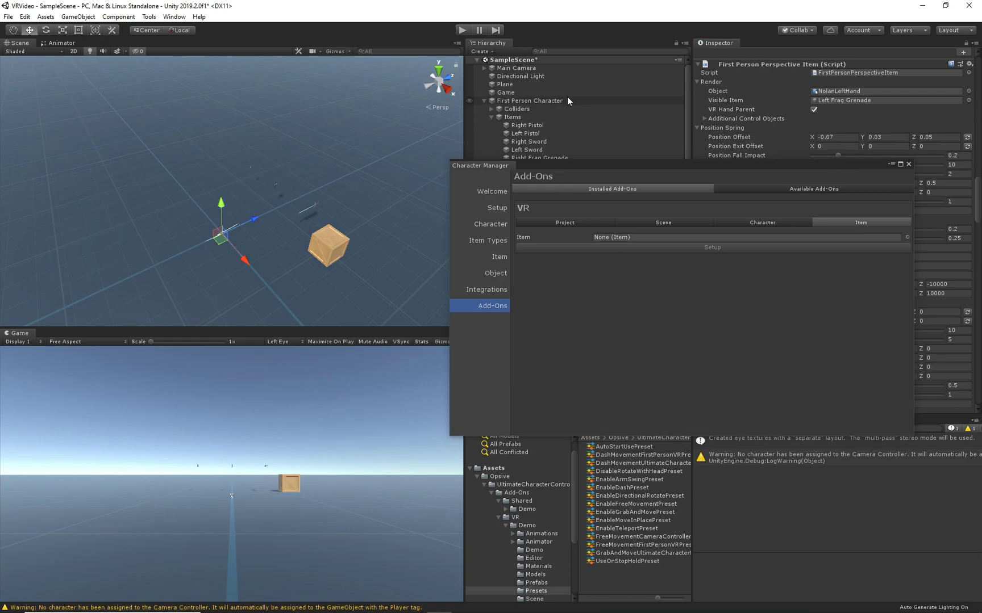
- Run the scene to test the left grenade's placement, stop it, and move the Character Manager window off the Hierarchy and Inspector
click(467, 32)
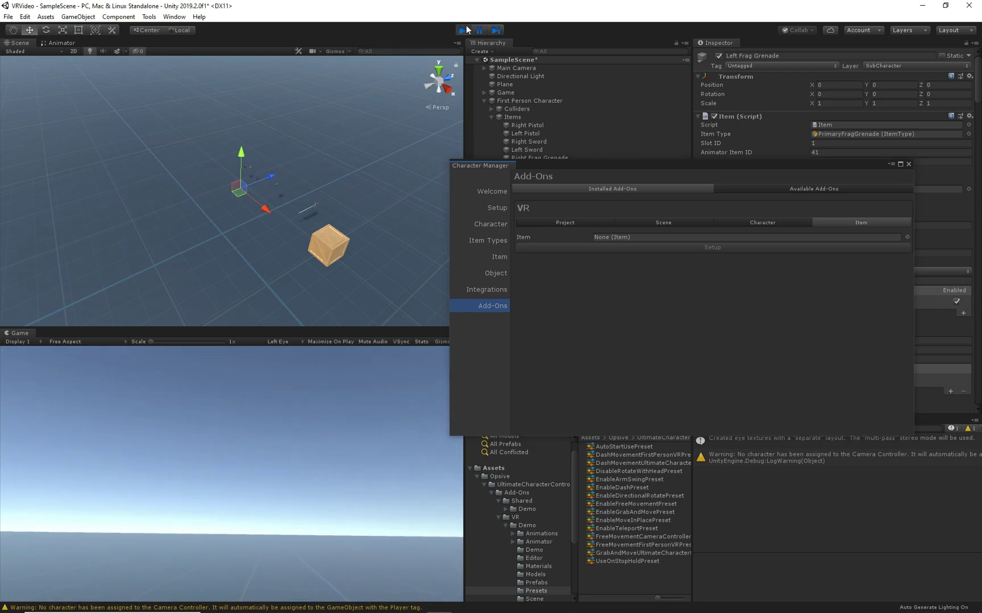
key(ctrl+p)
drag(621, 168, 197, 138)
- Set the Left Frag Grenade's Position Offset X to -0.075 in its First Person Perspective Item
scroll(749, 312, down, 15)
scroll(749, 312, up, 6)
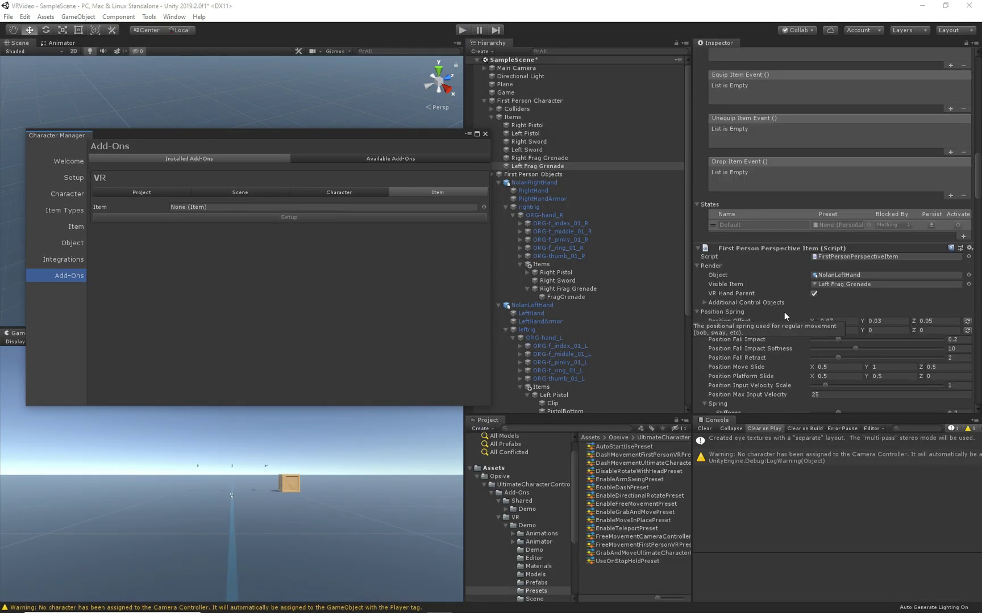
click(852, 321)
text(5)
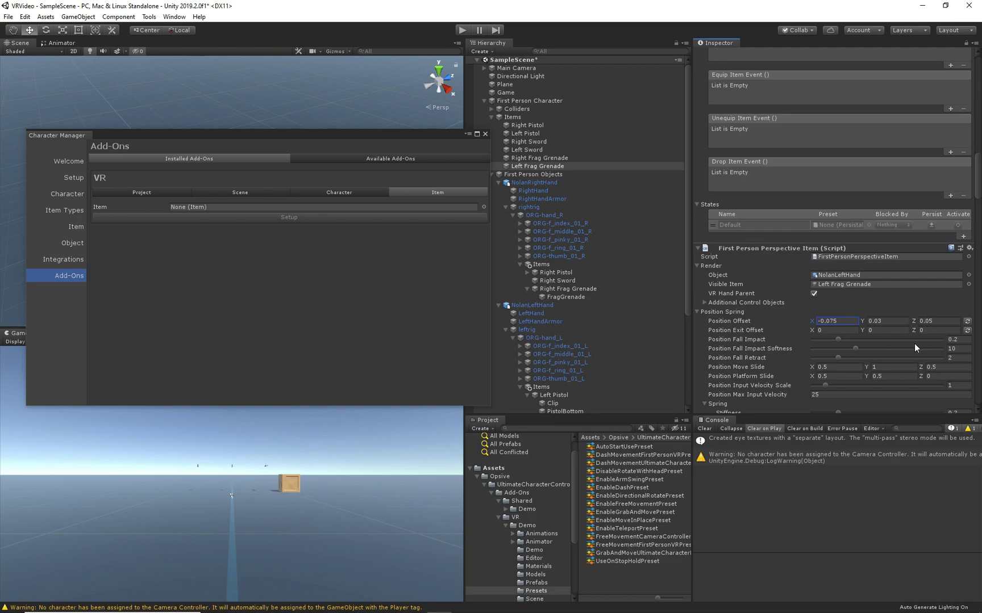
scroll(914, 343, down, 10)
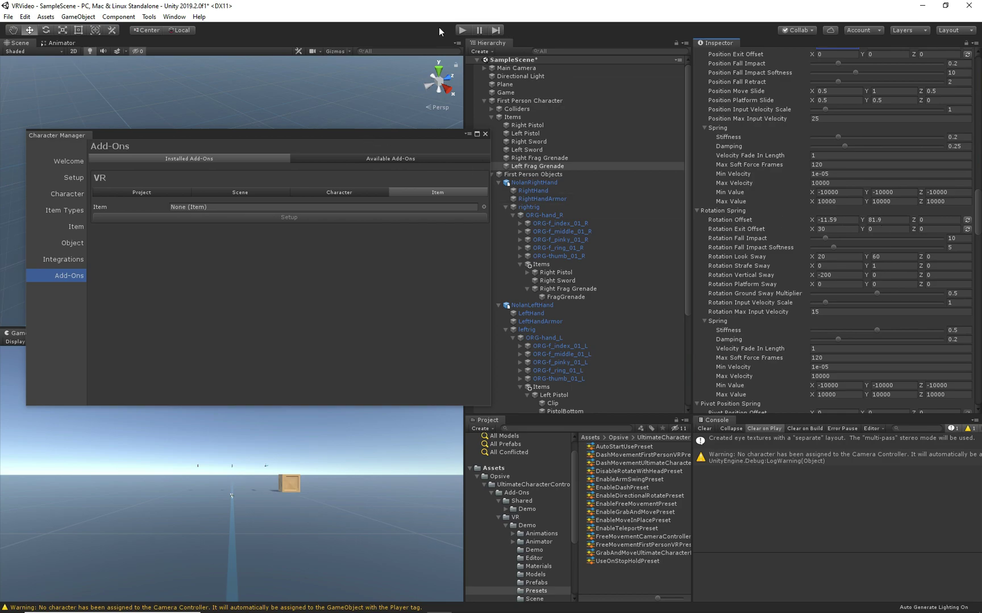
- Run the scene again to check the adjusted left grenade offset, stop it, and move the Character Manager window slightly lower
click(462, 30)
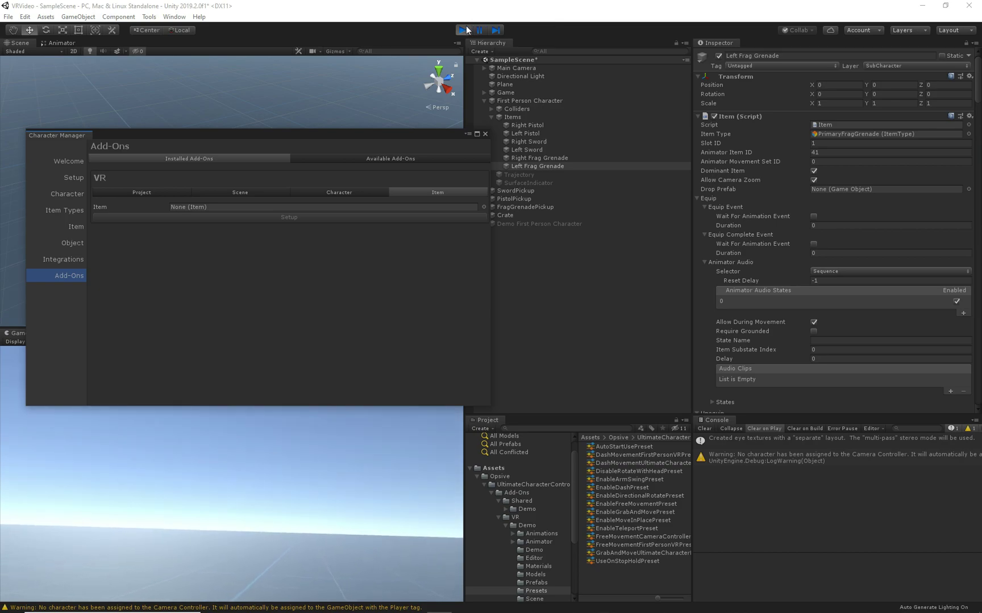
click(468, 25)
drag(337, 134, 326, 167)
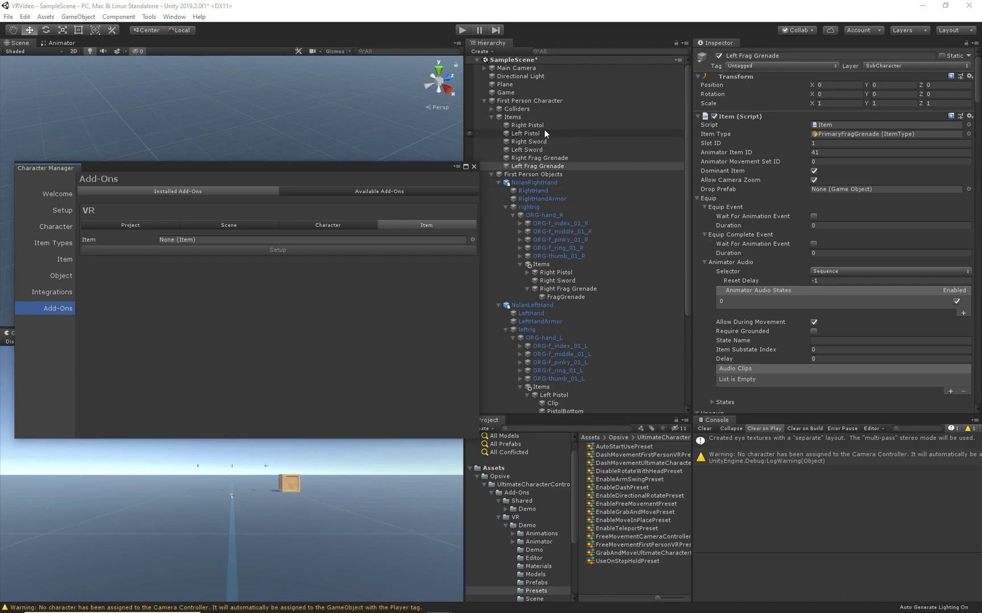
- Open the settings of the Hold (Slot 0) item ability on the First Person Character
click(560, 101)
scroll(846, 310, down, 5)
scroll(846, 310, down, 15)
scroll(846, 310, down, 3)
click(745, 239)
scroll(794, 338, down, 3)
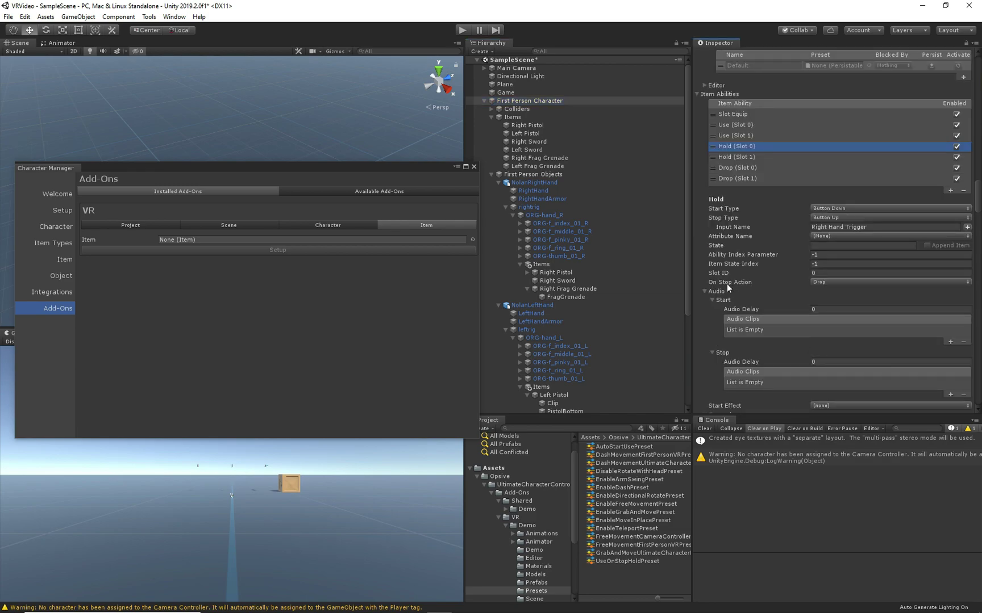
- Try Use as the On Stop Action of the Hold (Slot 0) ability and restore it to Drop
click(847, 282)
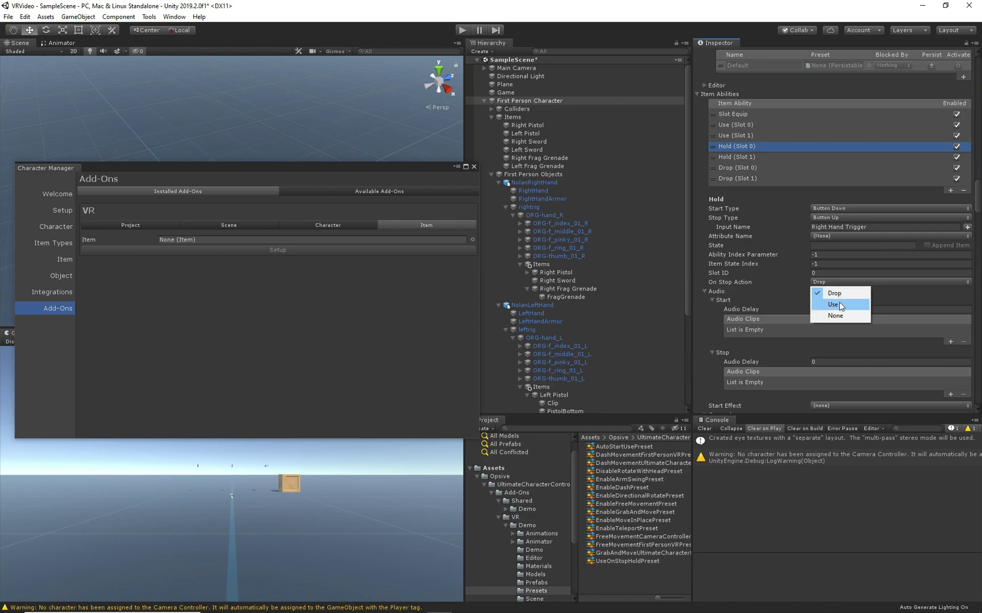
click(840, 305)
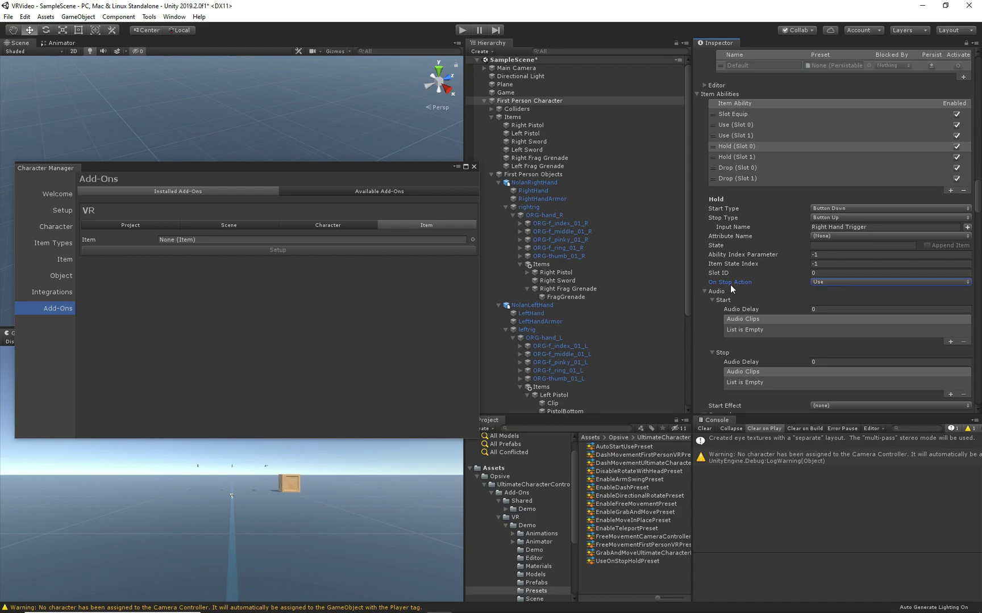
click(842, 283)
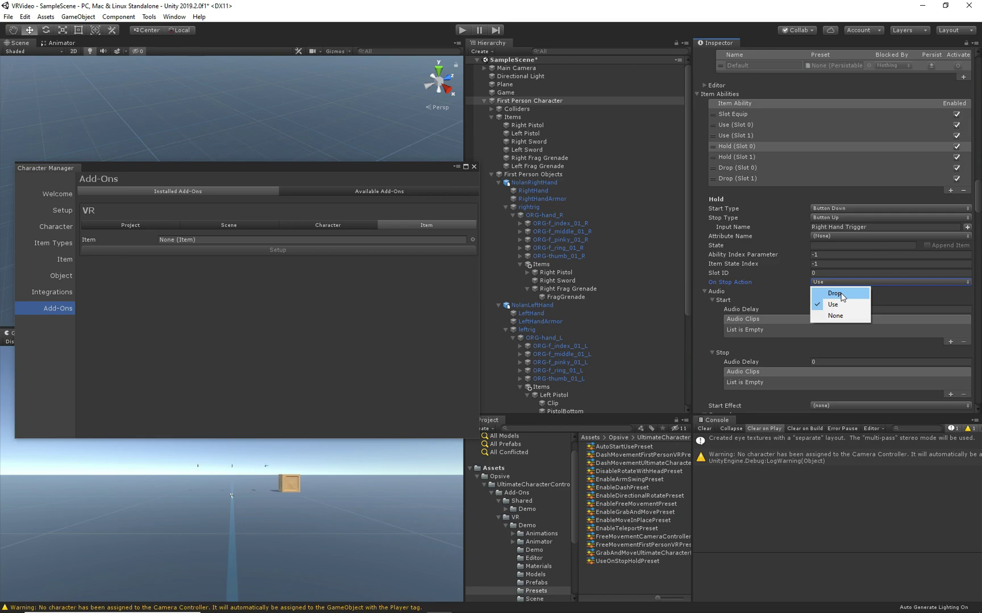
click(836, 293)
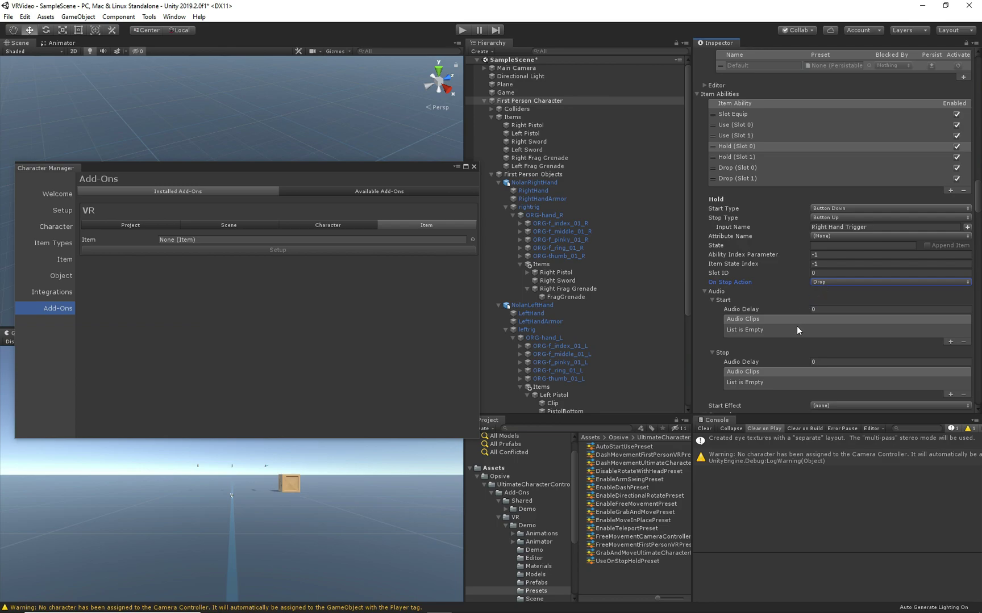
scroll(791, 330, down, 3)
scroll(791, 329, up, 5)
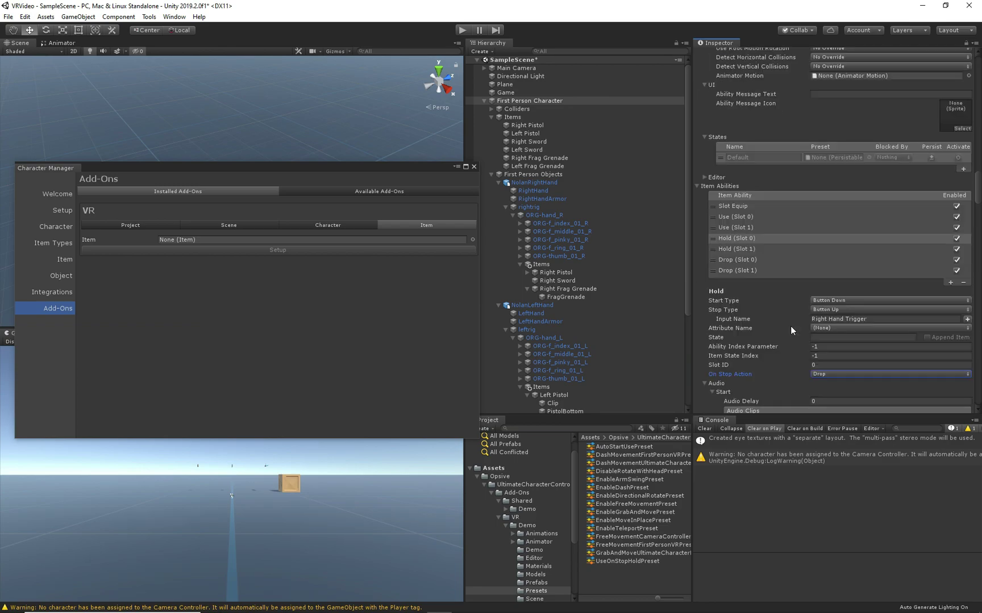
- Set the Item Type State Names size of the Slot Equip ability to 2
click(744, 207)
scroll(806, 267, down, 2)
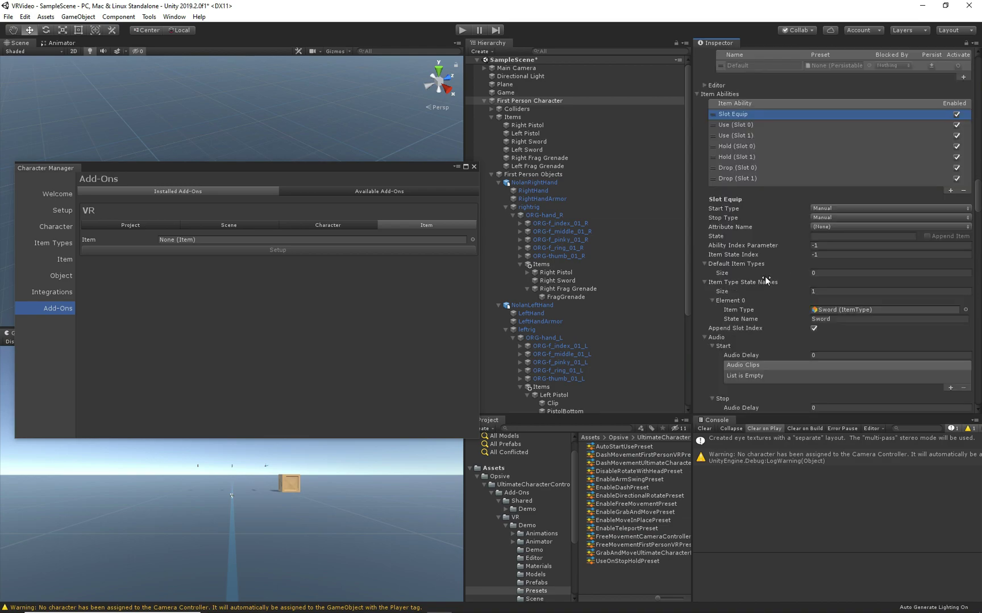
click(830, 293)
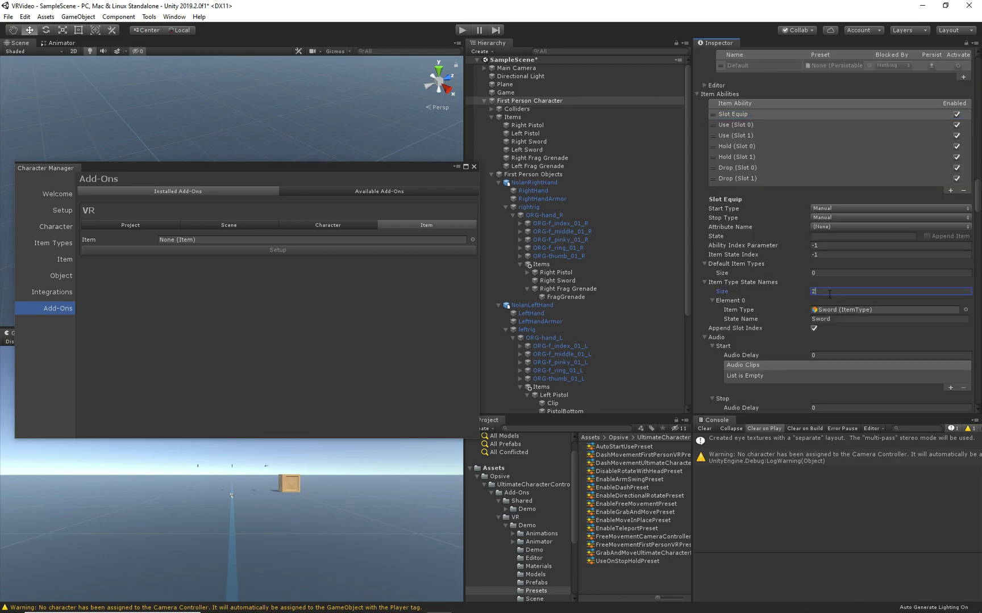
text(2)
key(Return)
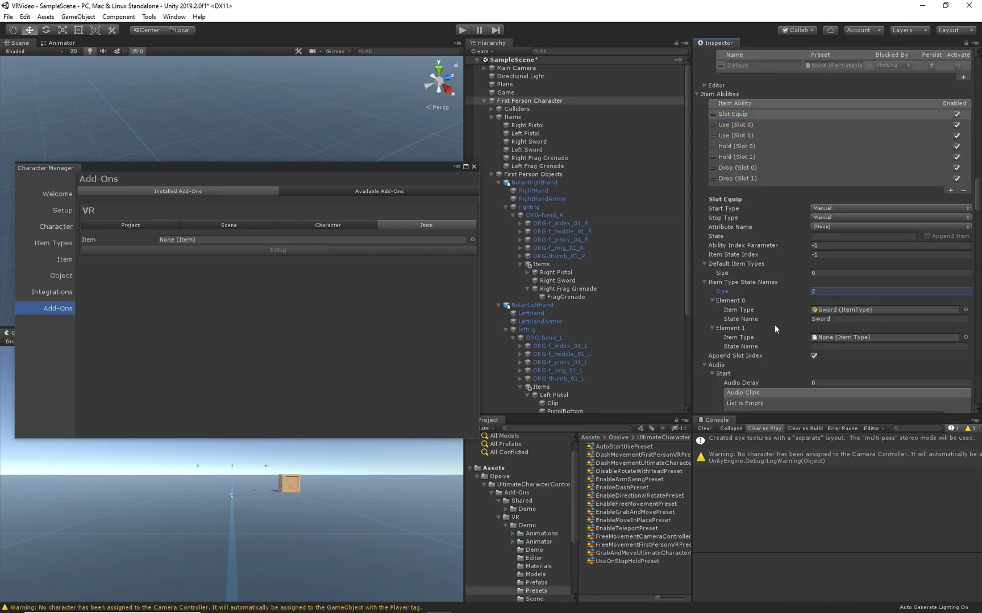
- Set Element 1 of the Slot Equip state names to item type PrimaryFragGrenade with state name FragGrenade, and copy that name
click(965, 338)
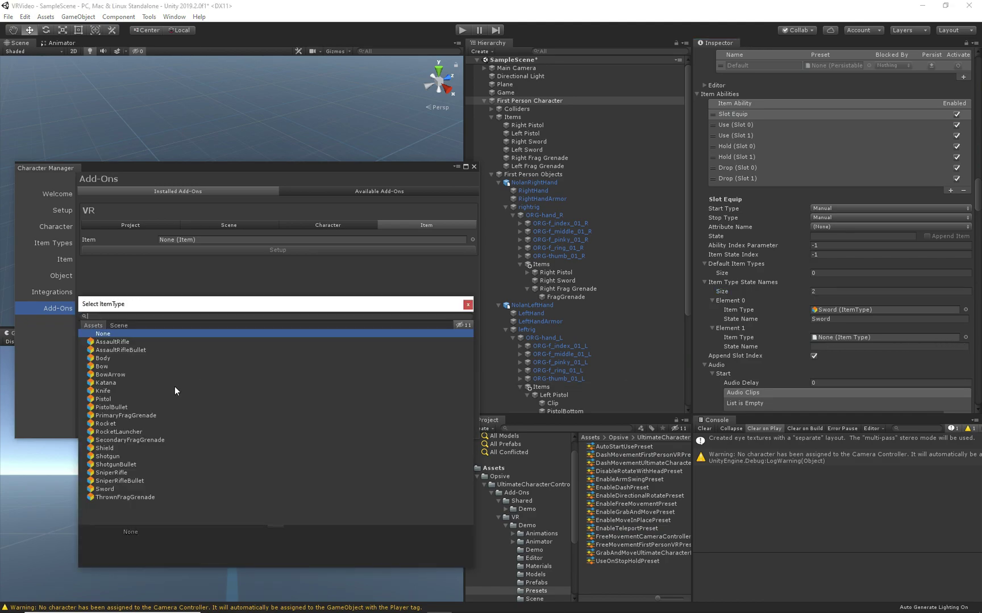
click(130, 416)
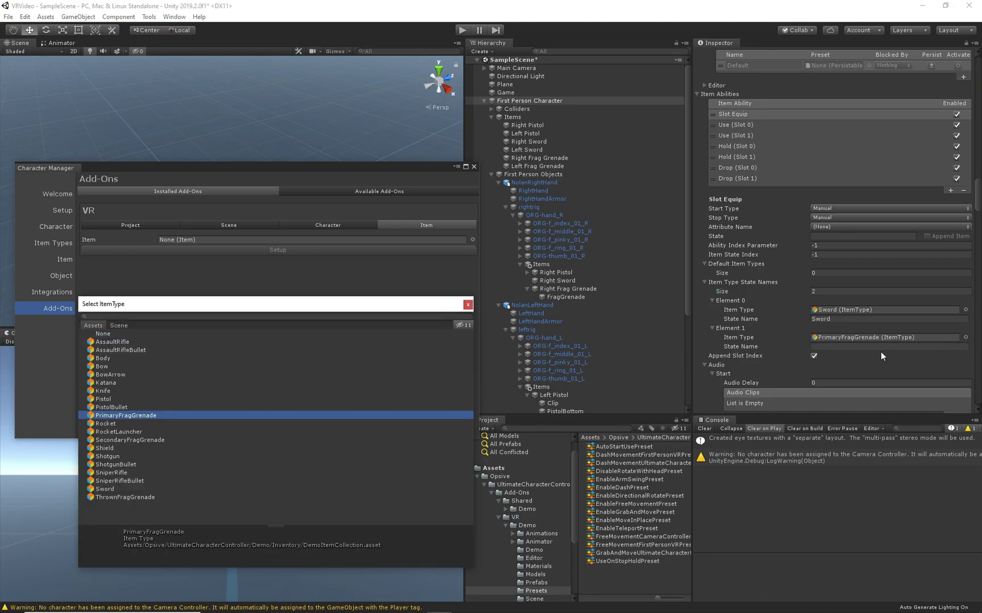
click(867, 346)
text(FragGrenad)
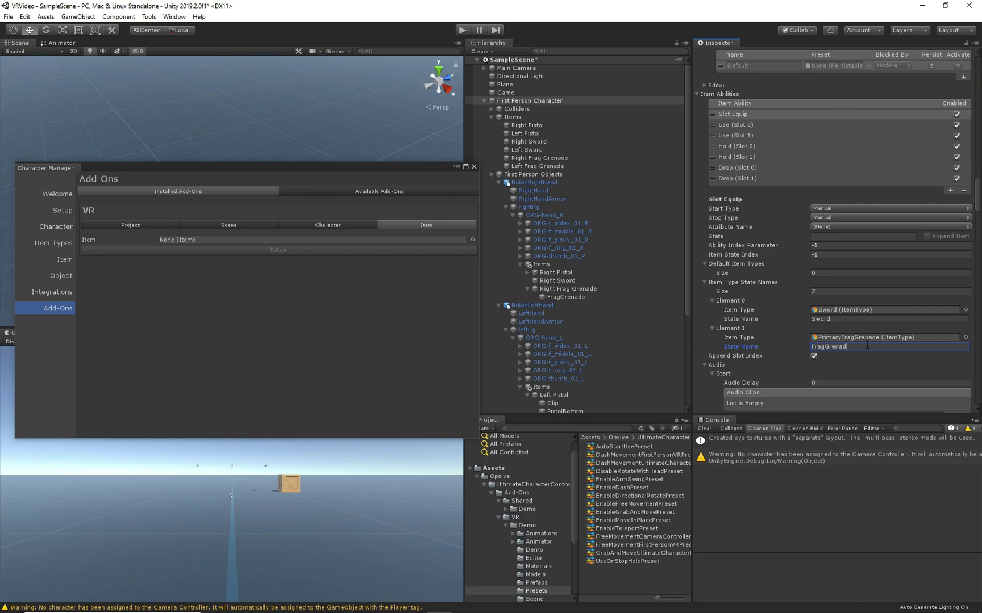
text(e)
drag(867, 345, 803, 340)
key(ctrl+c)
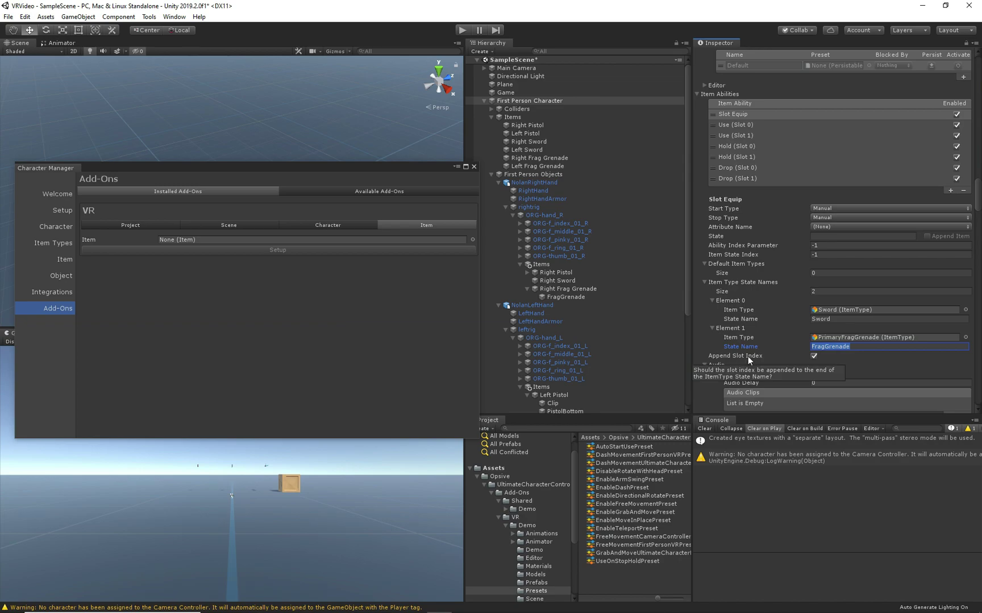
- Try appending Slot to Element 1's FragGrenade state name and remove the suffix again
click(870, 346)
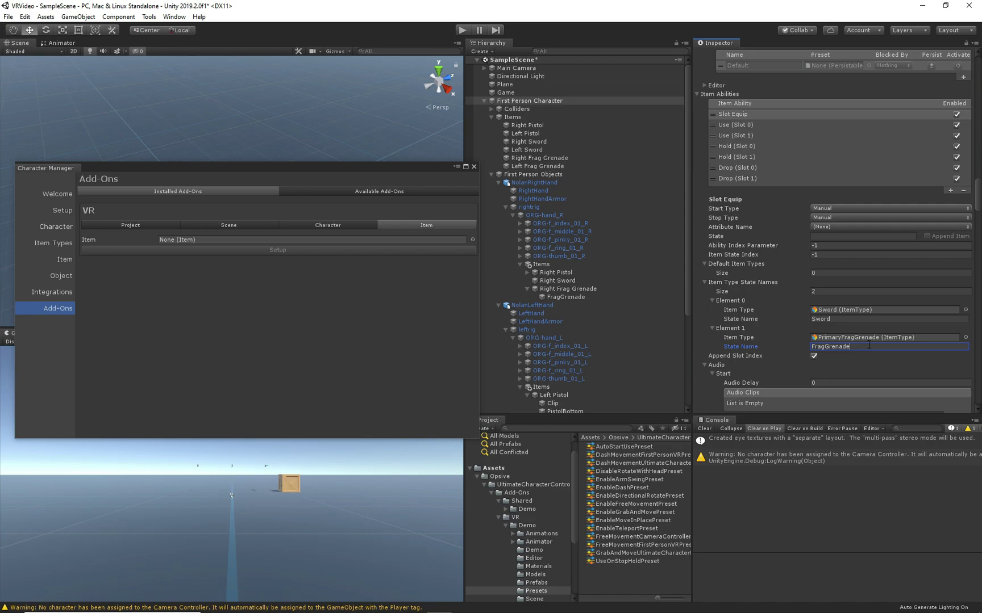
text(Slot)
key(BackSpace)
key(BackSpace)
key(BackSpace)
scroll(881, 352, down, 6)
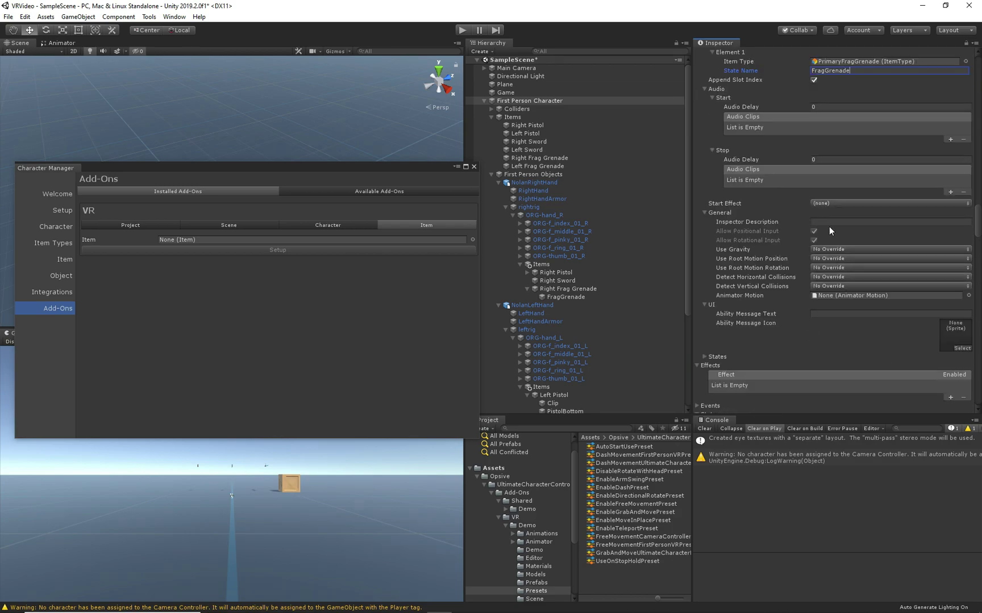
- Add the existing UseOnStopHoldPreset as a state of the Hold (Slot 0) ability, named FragGrenade plus its slot suffix
scroll(829, 226, up, 6)
click(750, 149)
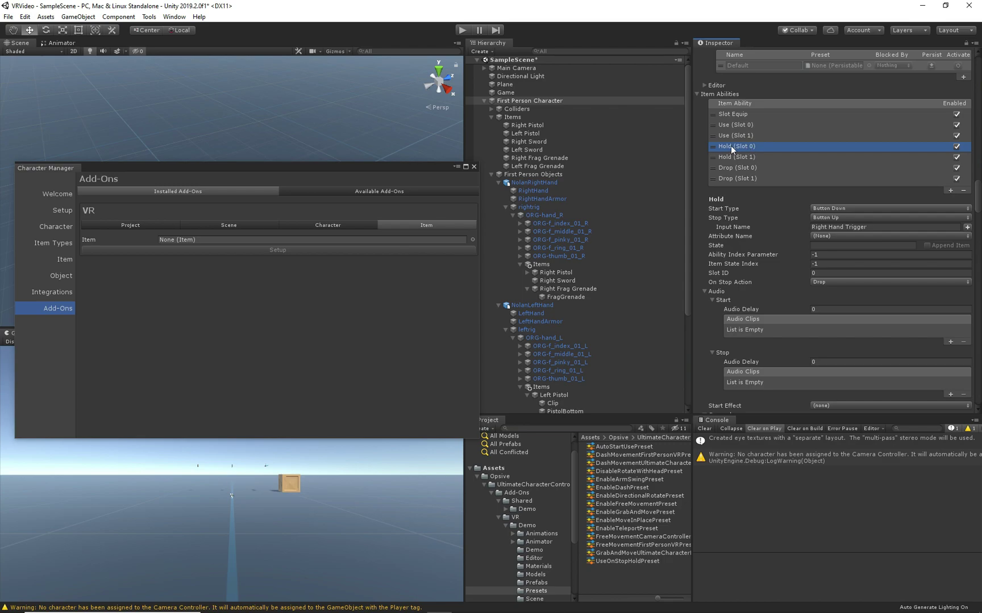
scroll(764, 273, down, 4)
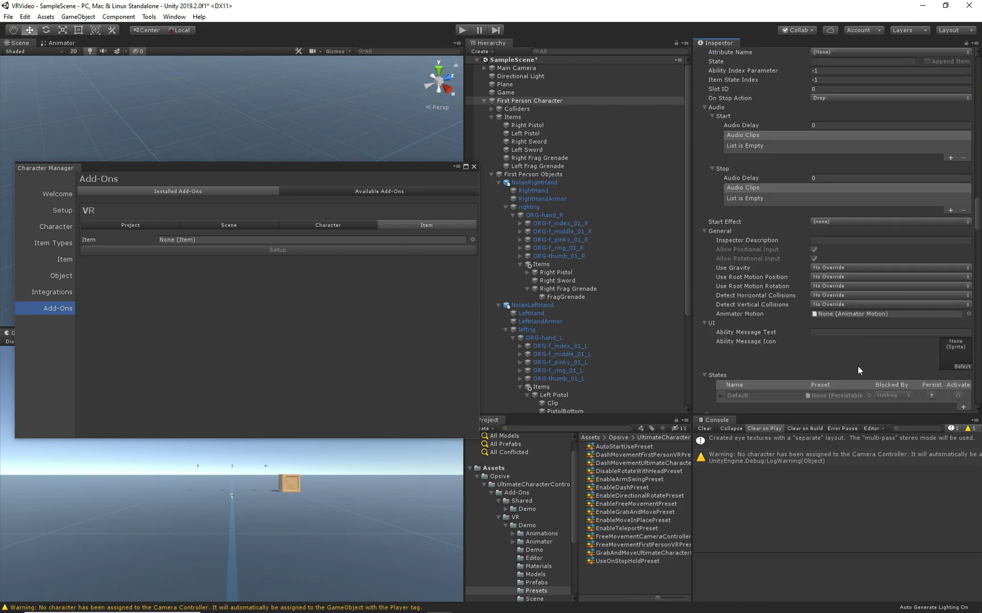
click(962, 407)
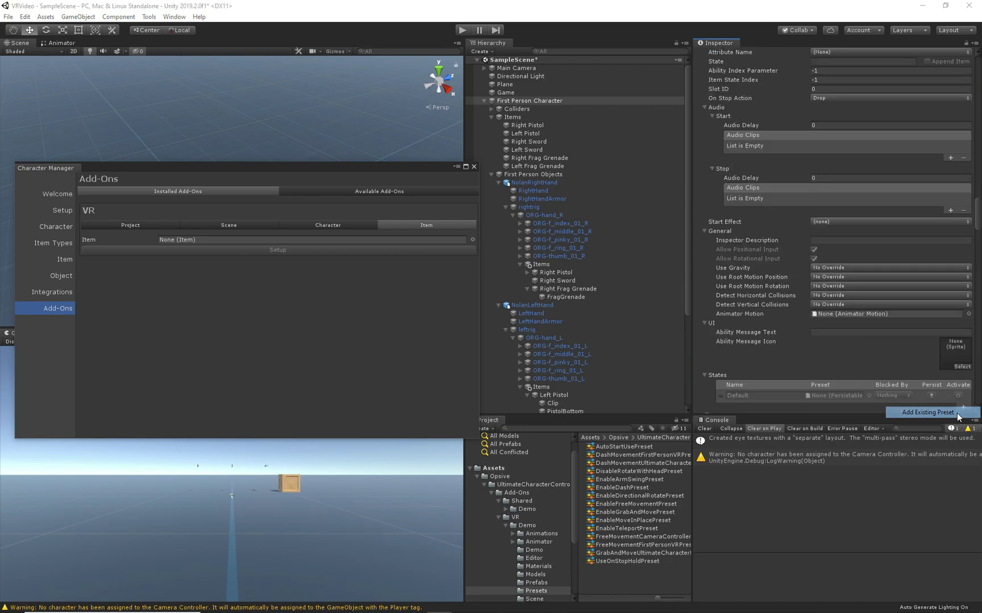
click(875, 409)
double_click(136, 243)
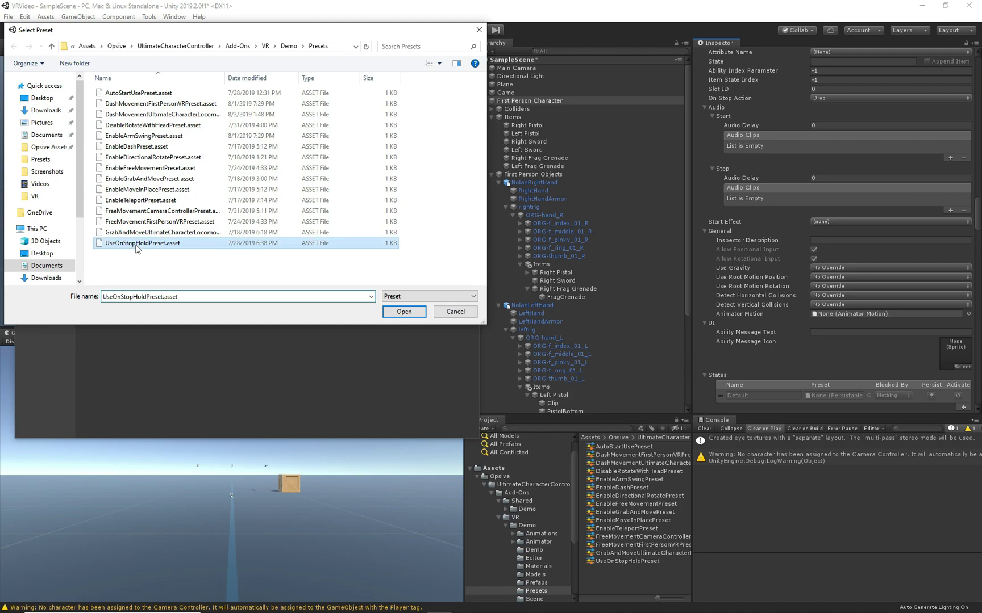
click(772, 397)
key(ctrl+v)
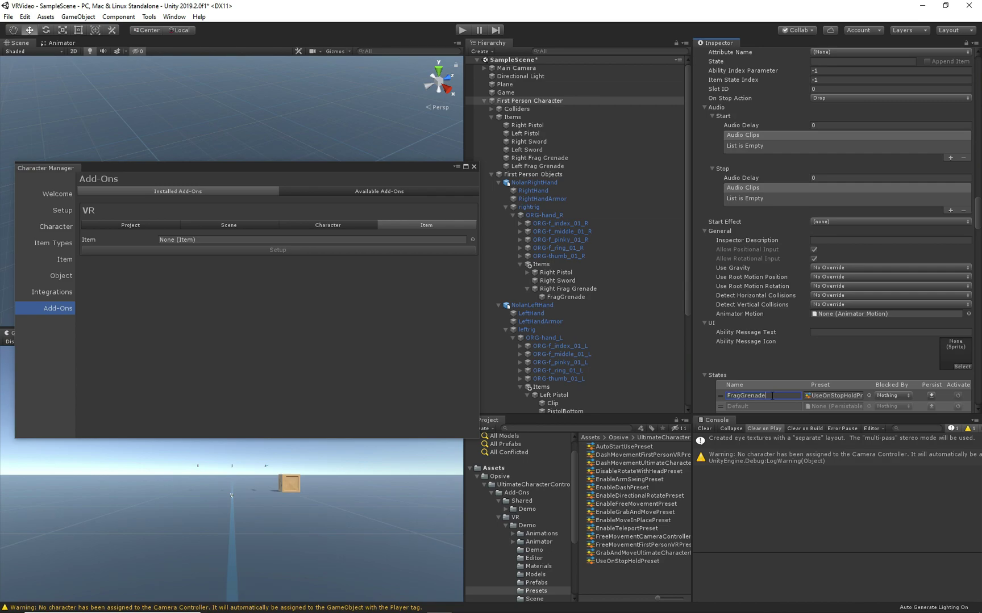
text(Sli)
- Open the Hold (Slot 1) item ability and bring up its own States list
scroll(766, 169, up, 5)
click(759, 160)
scroll(820, 297, down, 12)
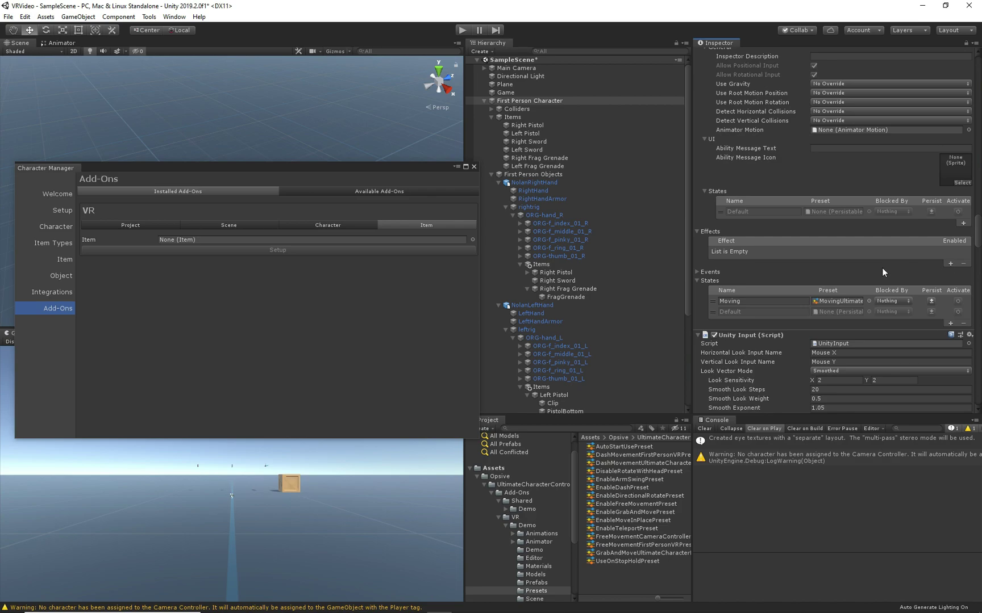
scroll(900, 269, up, 10)
scroll(854, 322, down, 7)
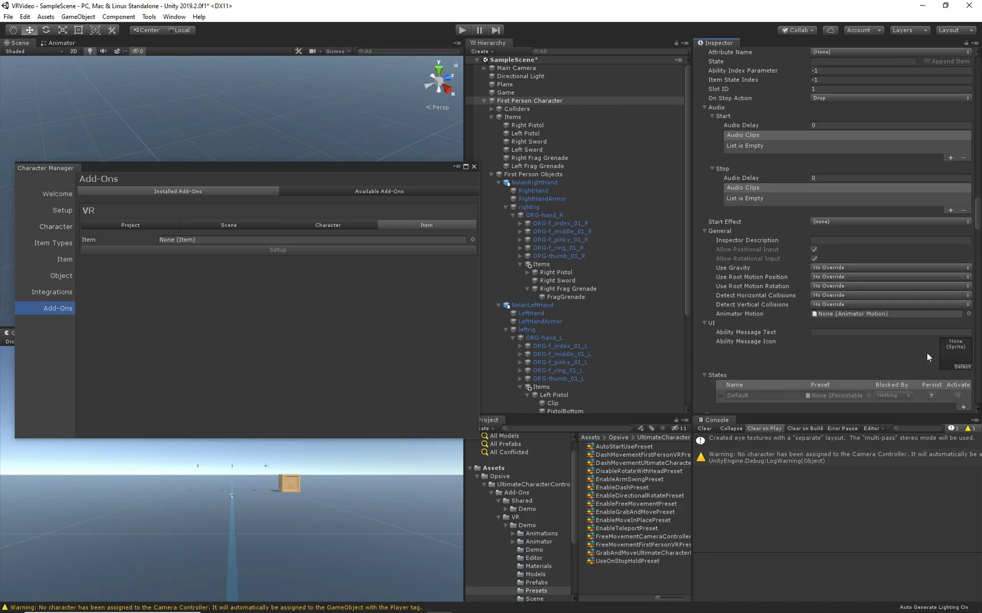
click(961, 407)
click(947, 426)
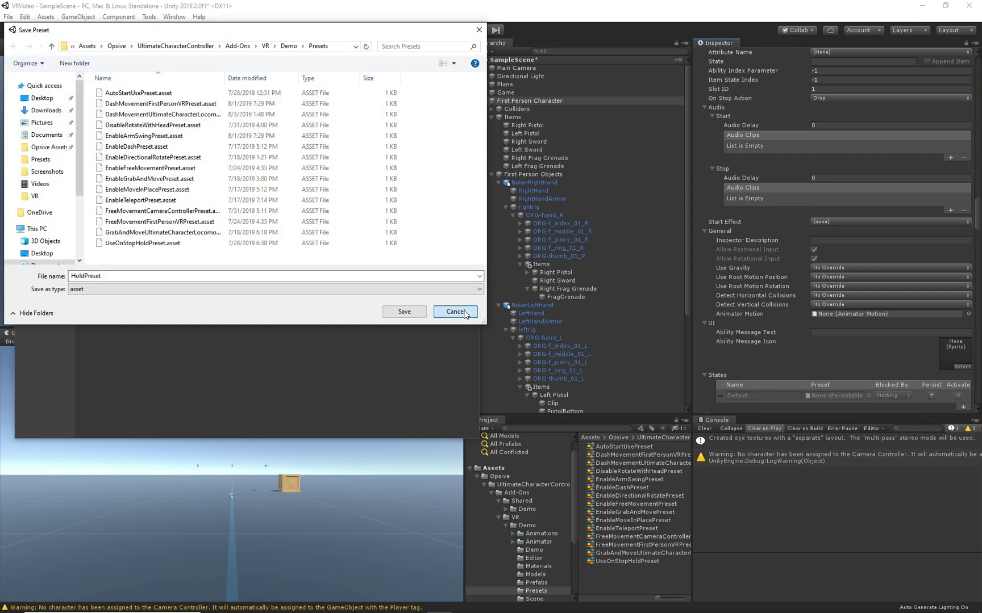
click(455, 311)
- Add the existing UseOnStopHoldPreset as a state of the Hold (Slot 1) ability and name it FragGrenadeSlot1
click(962, 407)
click(940, 413)
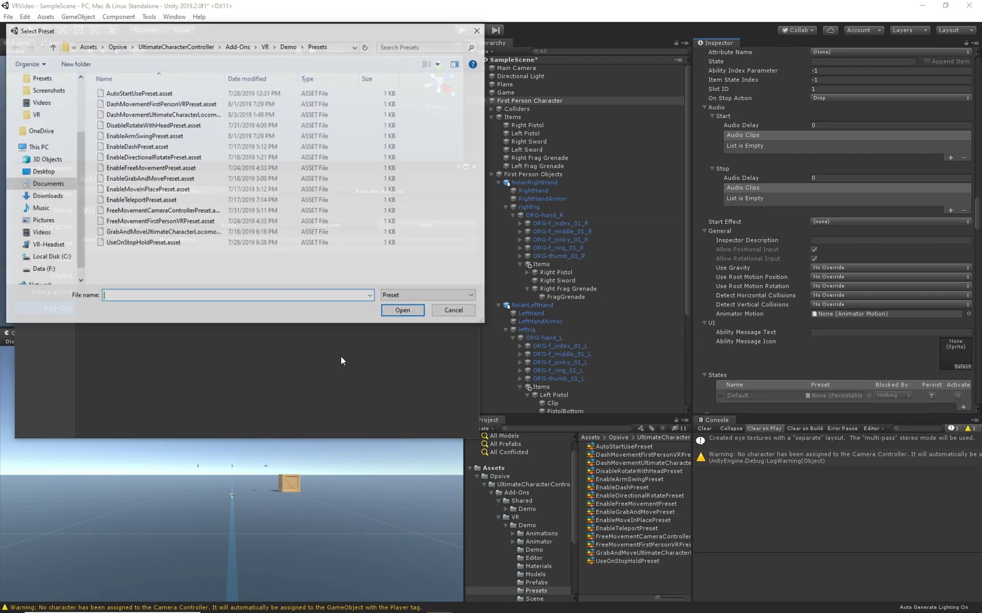
double_click(167, 246)
double_click(765, 396)
key(ctrl+v)
text(Slo)
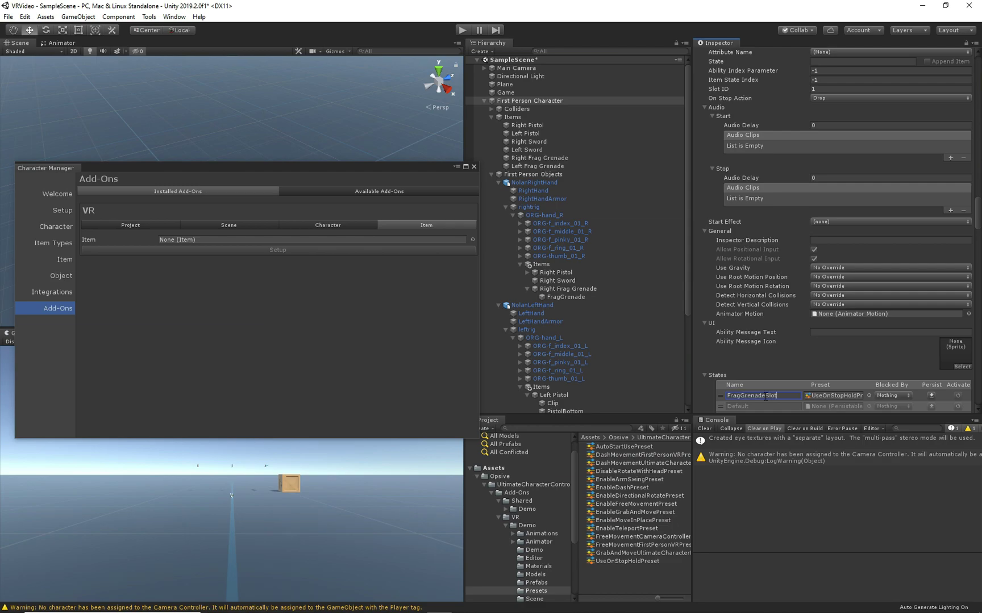
- Review the Hold (Slot 1) settings and open UseOnStopHoldPreset to examine its On Stop Action property
scroll(800, 248, up, 6)
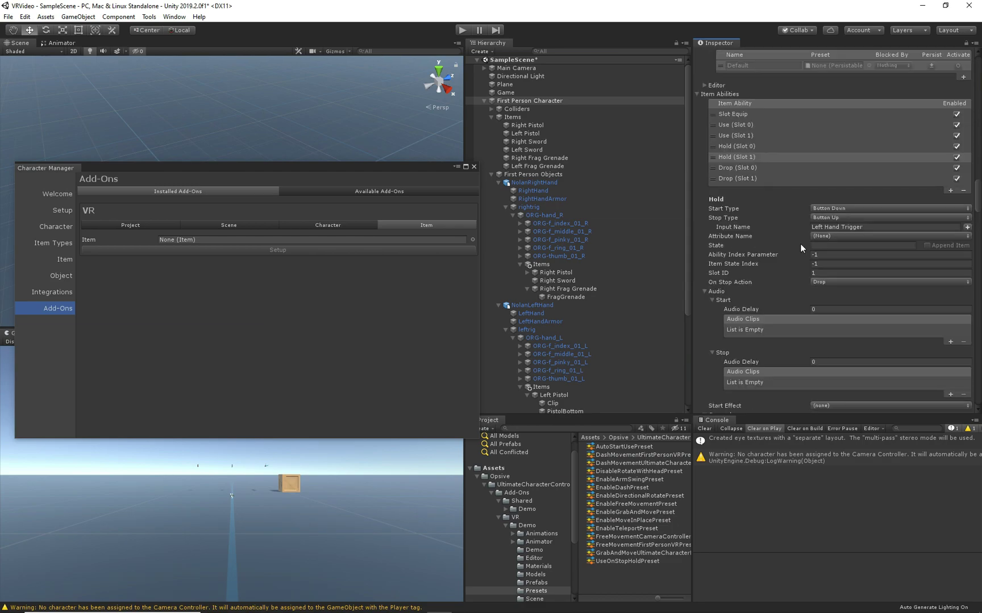
scroll(780, 264, down, 9)
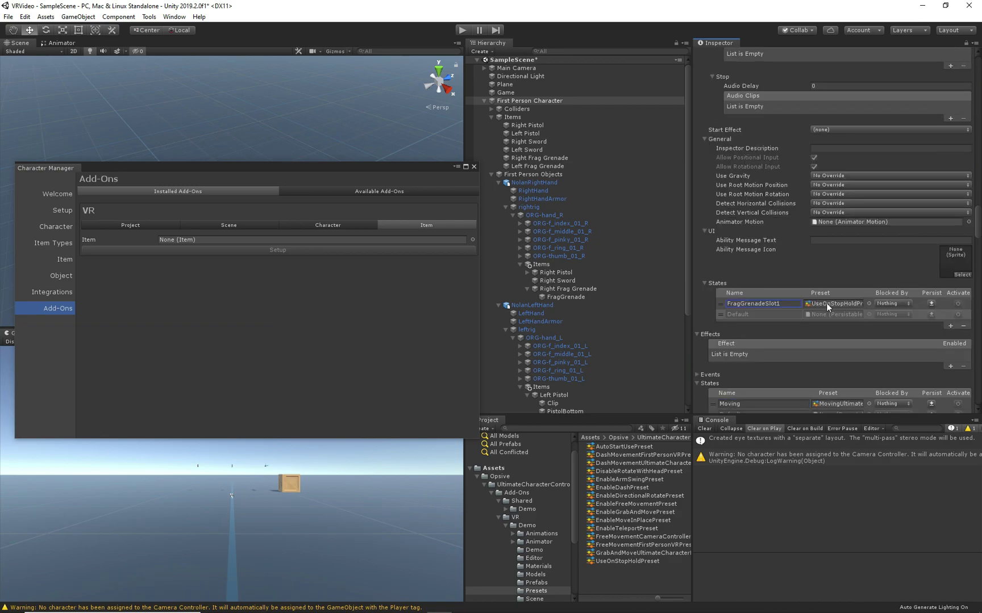
click(827, 303)
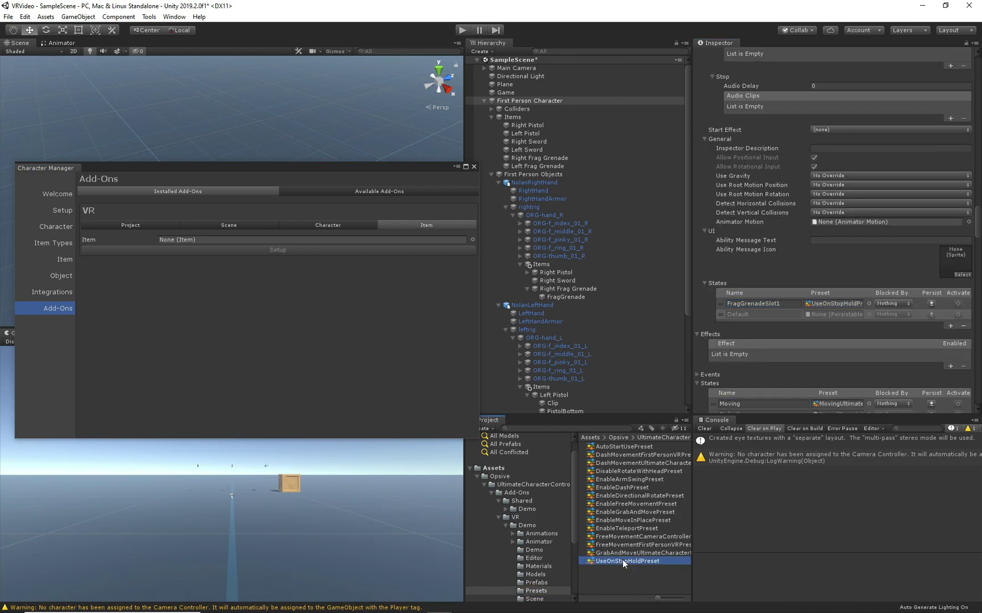
click(623, 561)
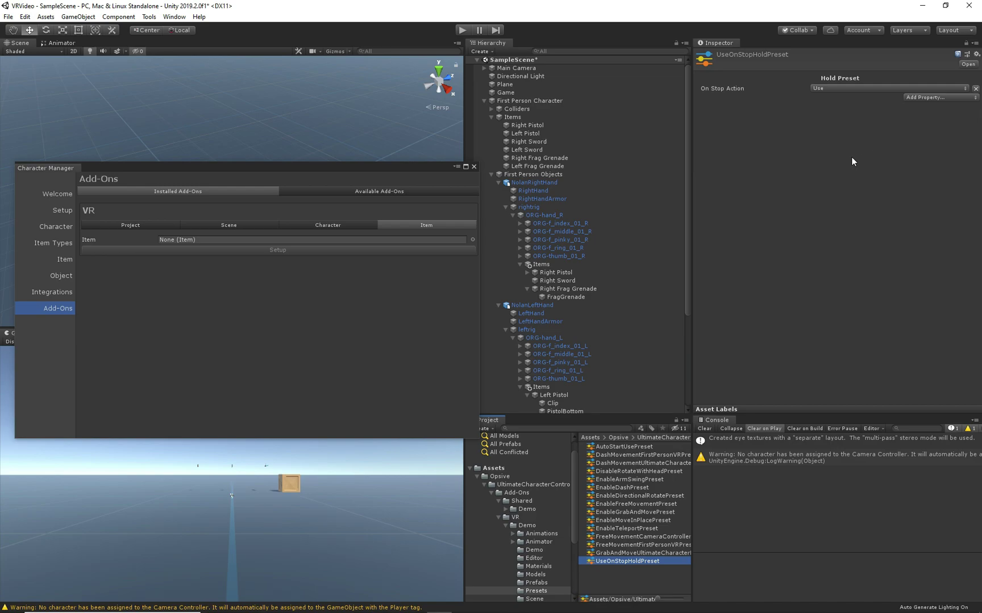
- Move the Character Manager window off the Scene and Game views and run the scene to test throwing the grenades
drag(386, 169, 839, 183)
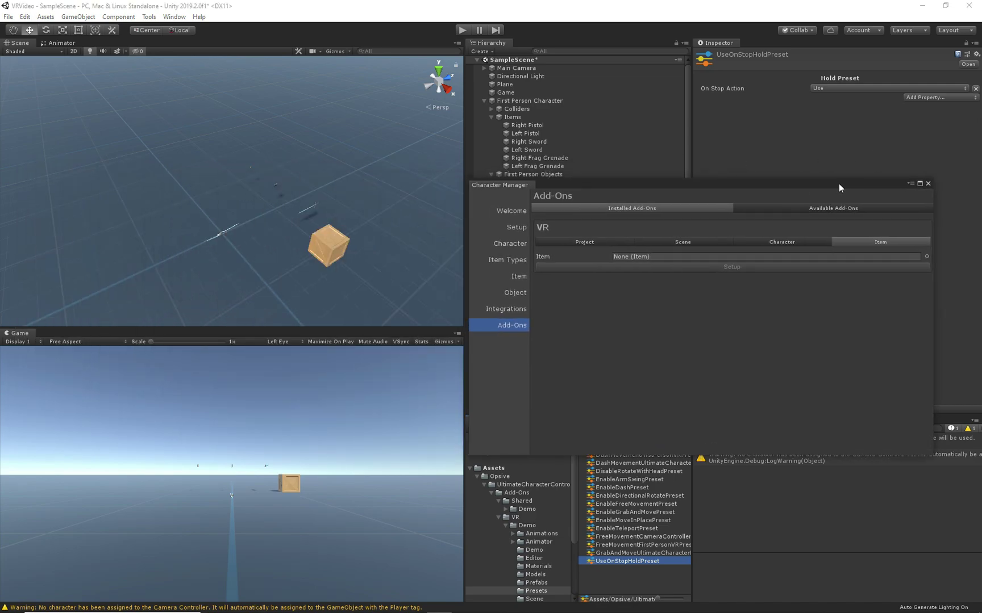
drag(723, 187, 743, 181)
click(464, 32)
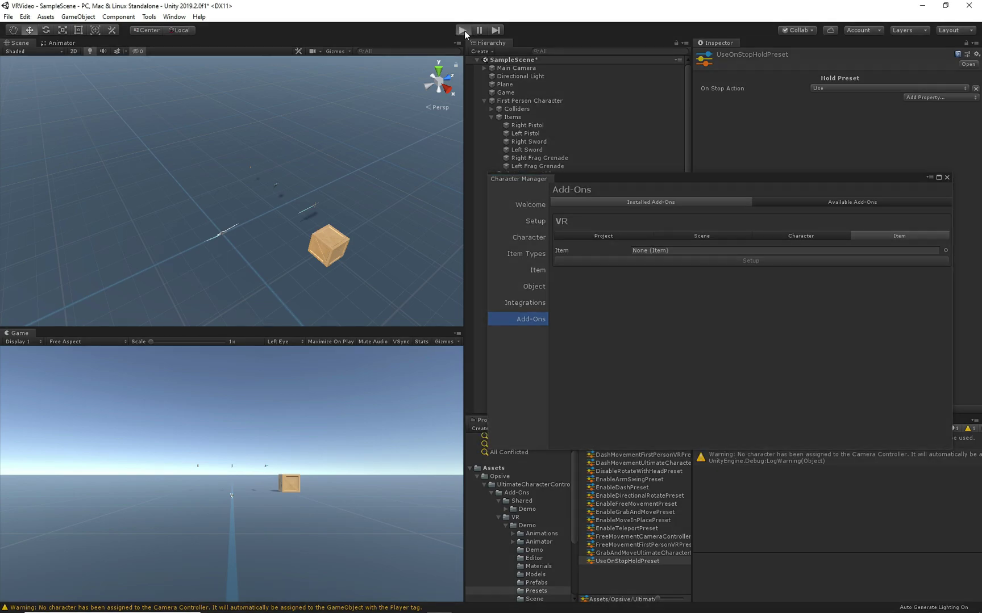